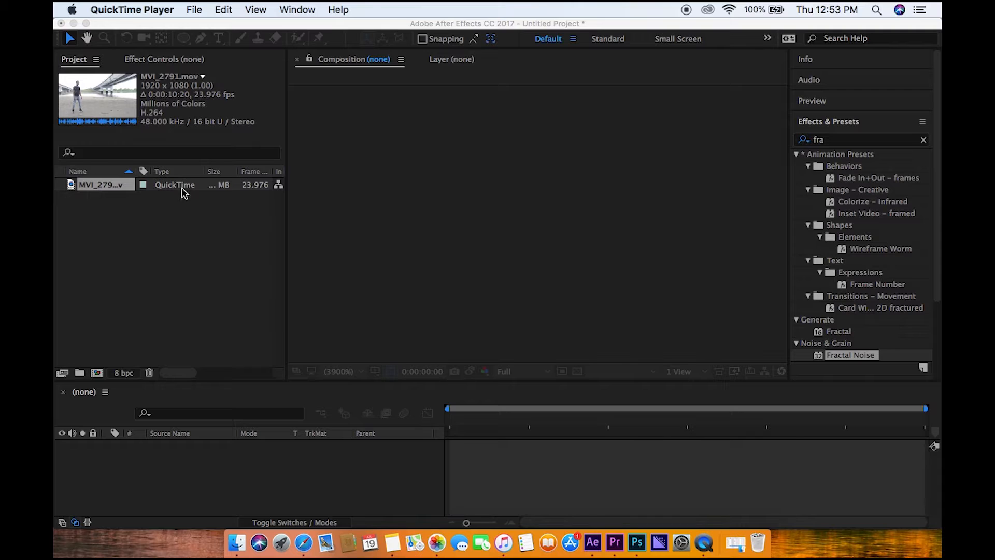
# Create a composition from the MVI_2791.mov clip and slide its layer earlier in time so the clip's opening is cut off
pyautogui.moveTo(124, 189); pyautogui.dragTo(133, 480)
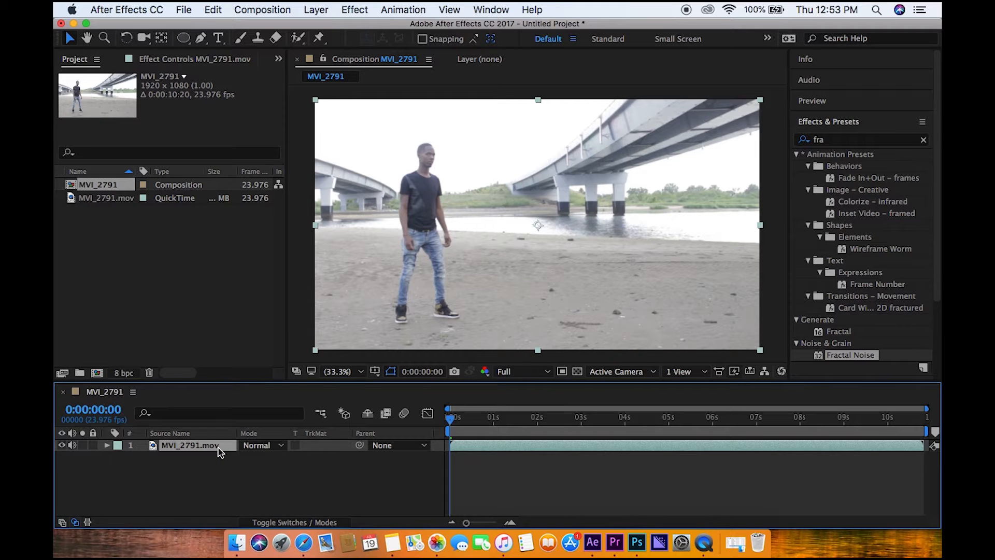
pyautogui.press('Return')
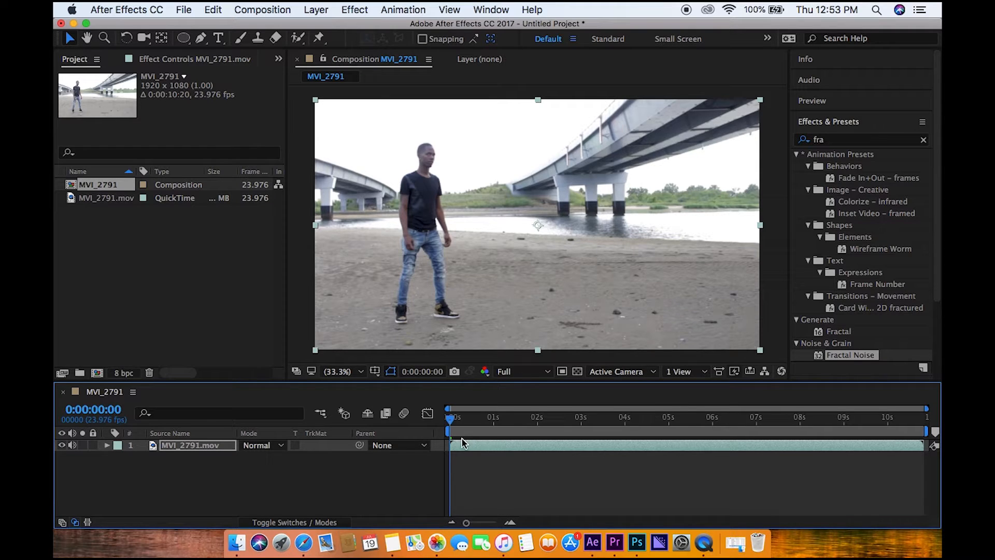
pyautogui.moveTo(454, 447); pyautogui.dragTo(496, 444)
pyautogui.press('Home')
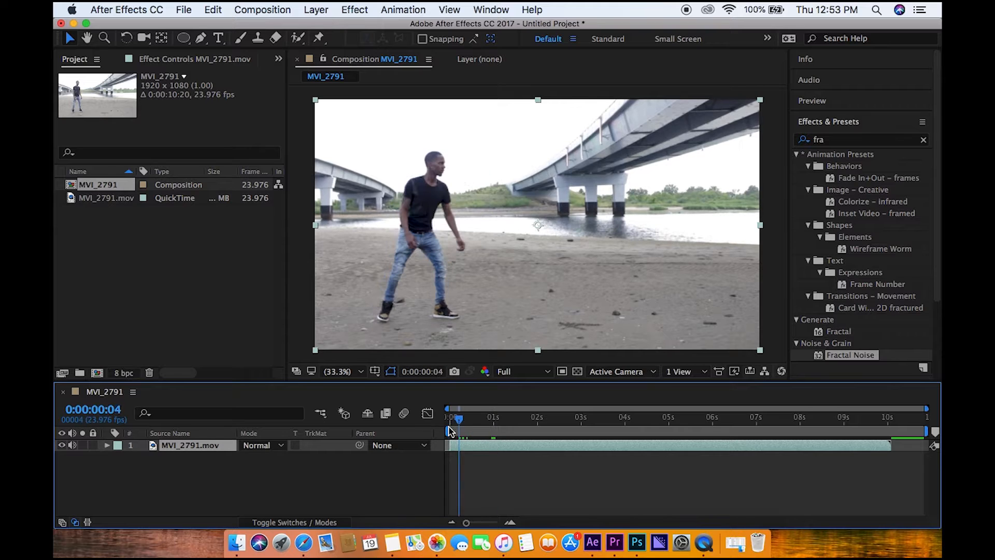
pyautogui.press('space')
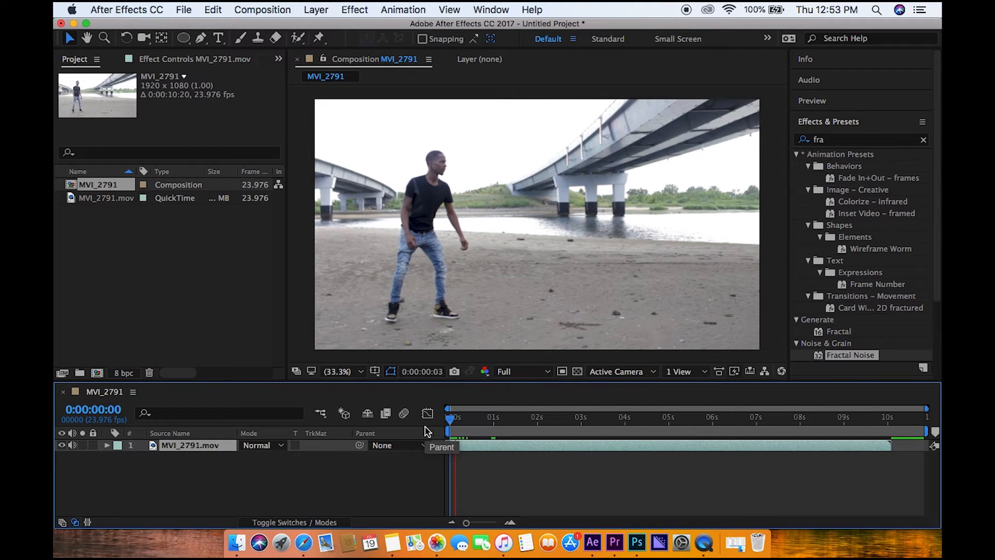
pyautogui.press('space')
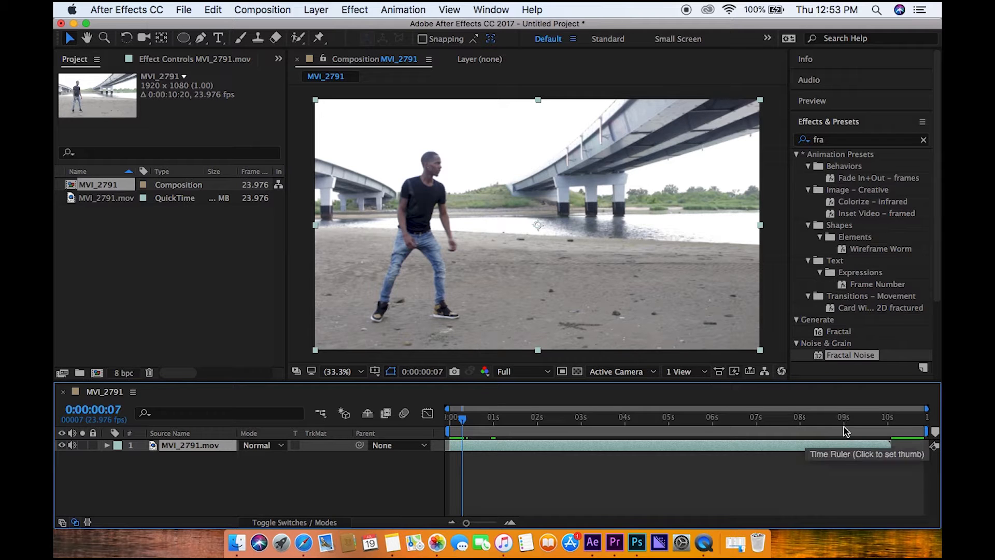
# Rename the clip's composition "og footage" and set its duration to 0:00:09:00
pyautogui.click(261, 9)
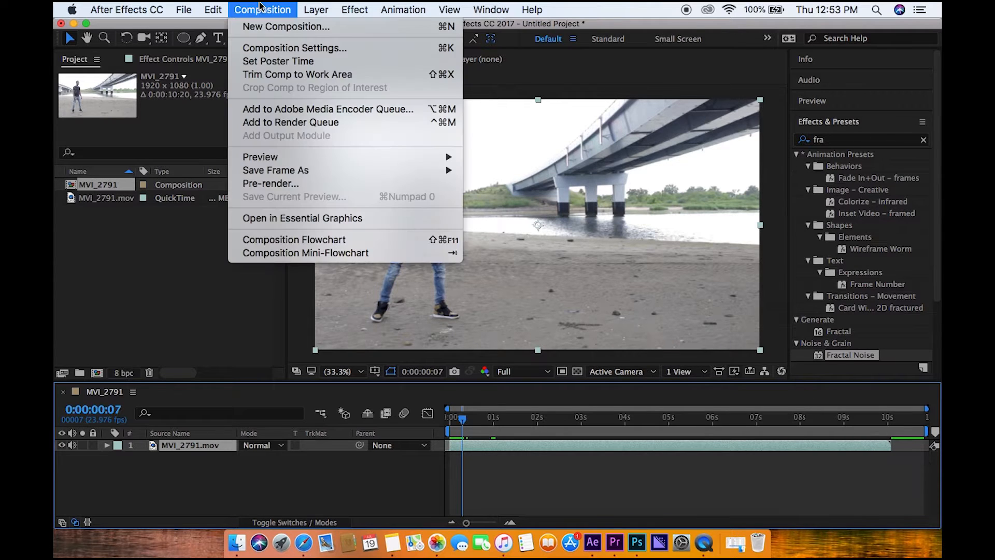
pyautogui.click(278, 49)
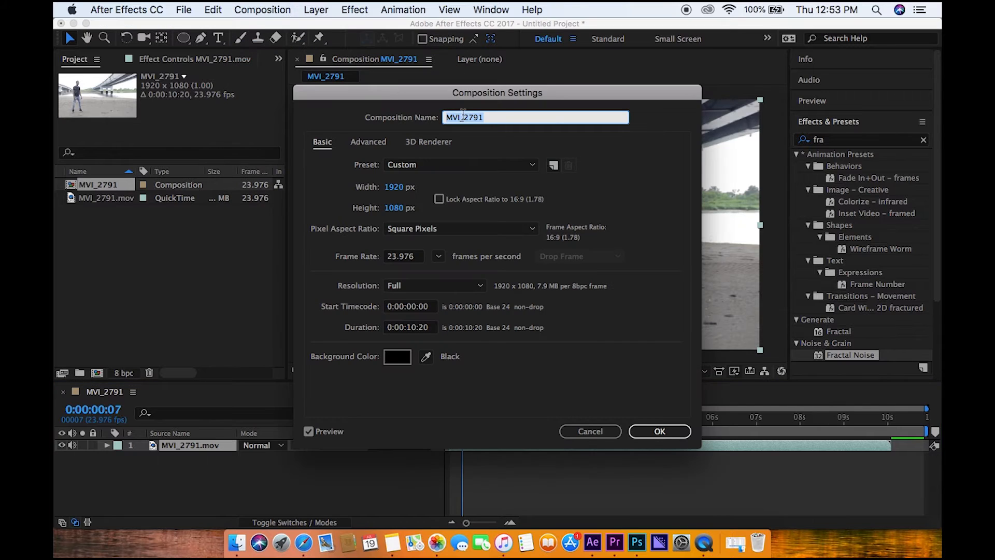
pyautogui.write('og footage')
pyautogui.click(415, 326)
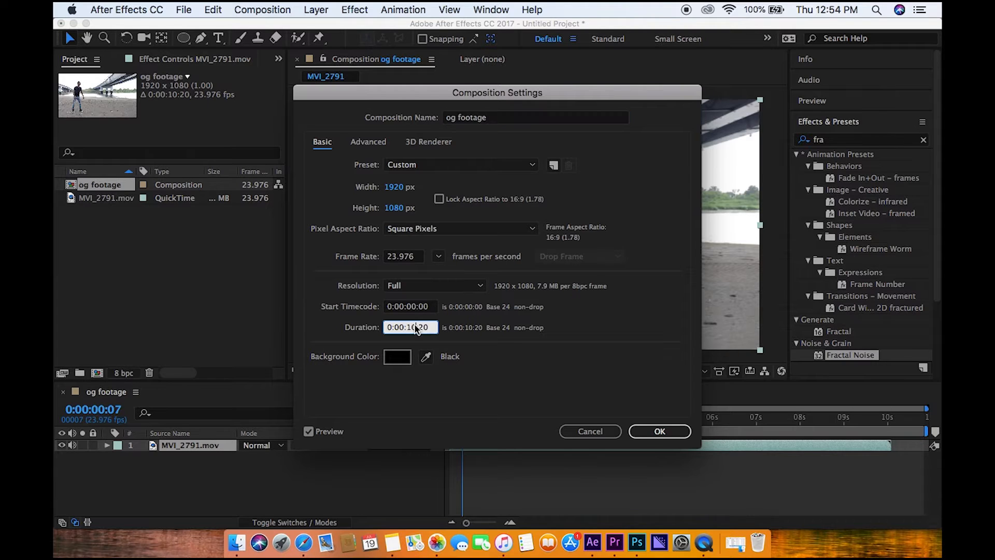
pyautogui.press('BackSpace')
pyautogui.write('09')
pyautogui.click(659, 431)
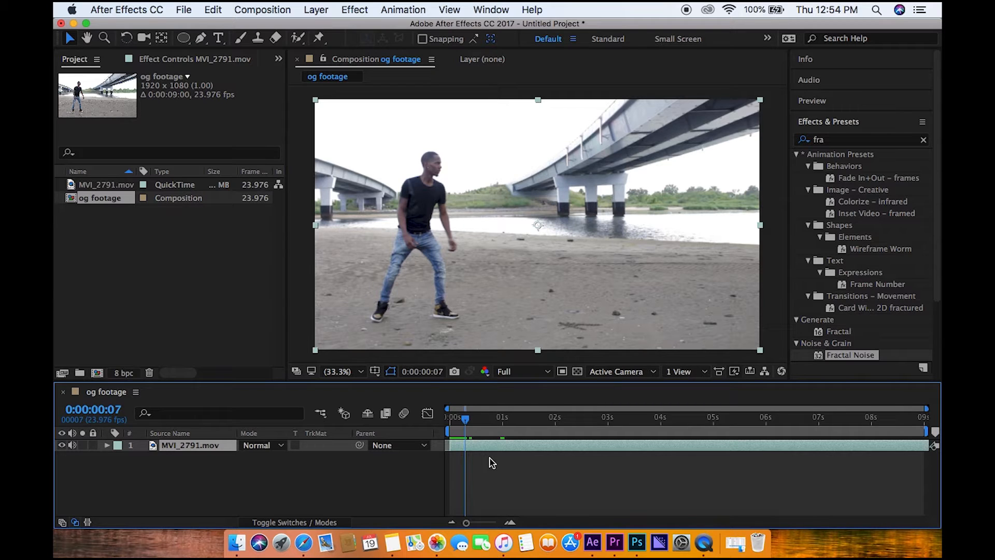
# Create a new composition named "fractal sheild" with a size of 1920 x 1920 px
pyautogui.click(282, 9)
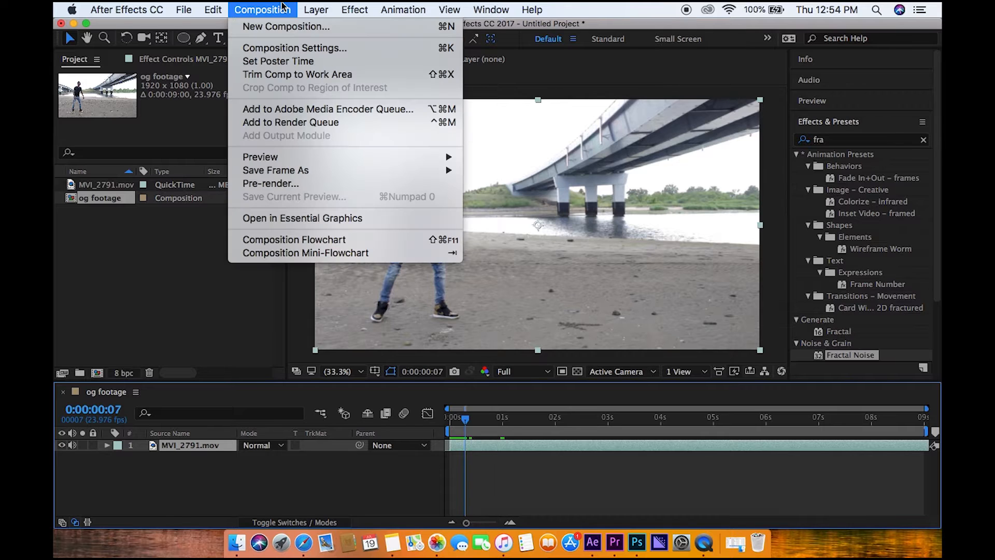
pyautogui.click(291, 25)
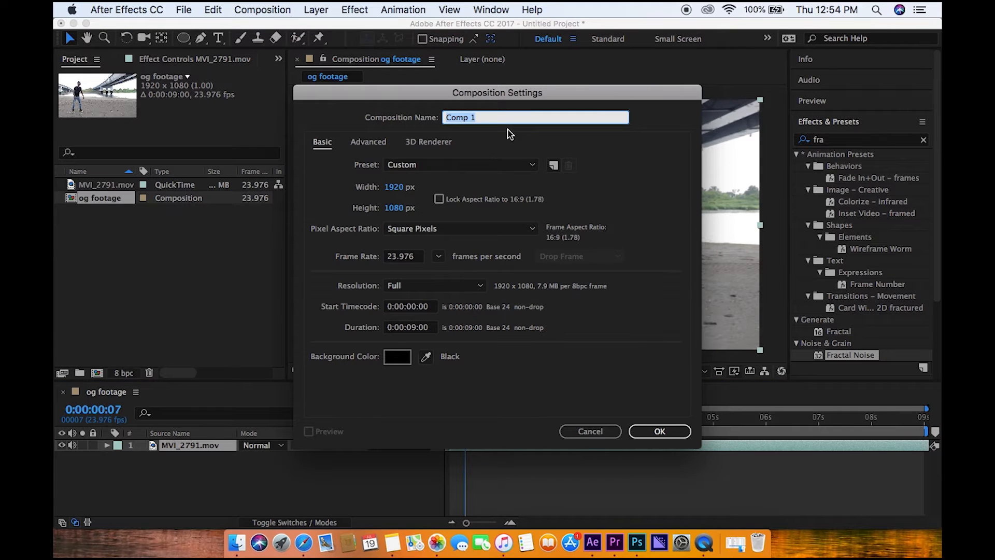
pyautogui.write('fractal sheild')
pyautogui.click(401, 208)
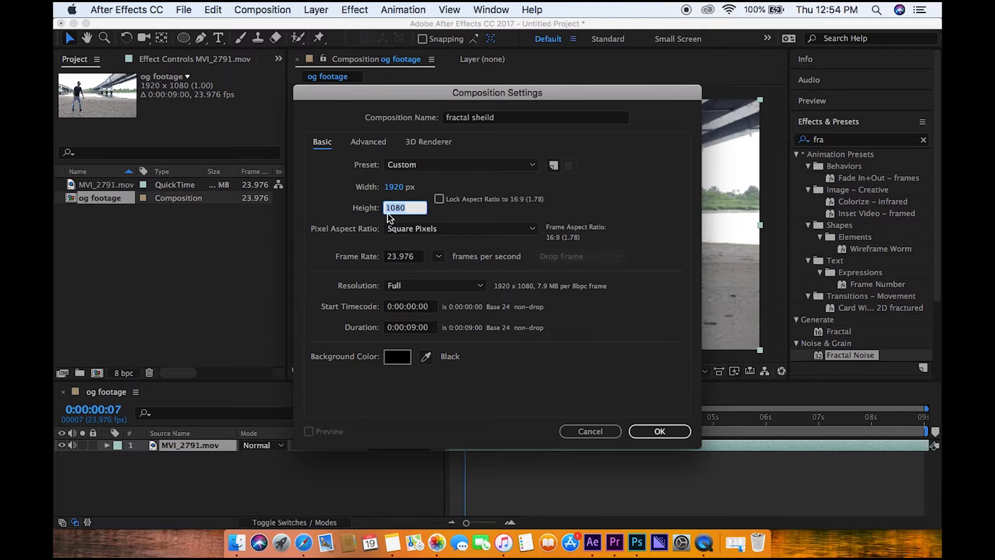
pyautogui.write('1920')
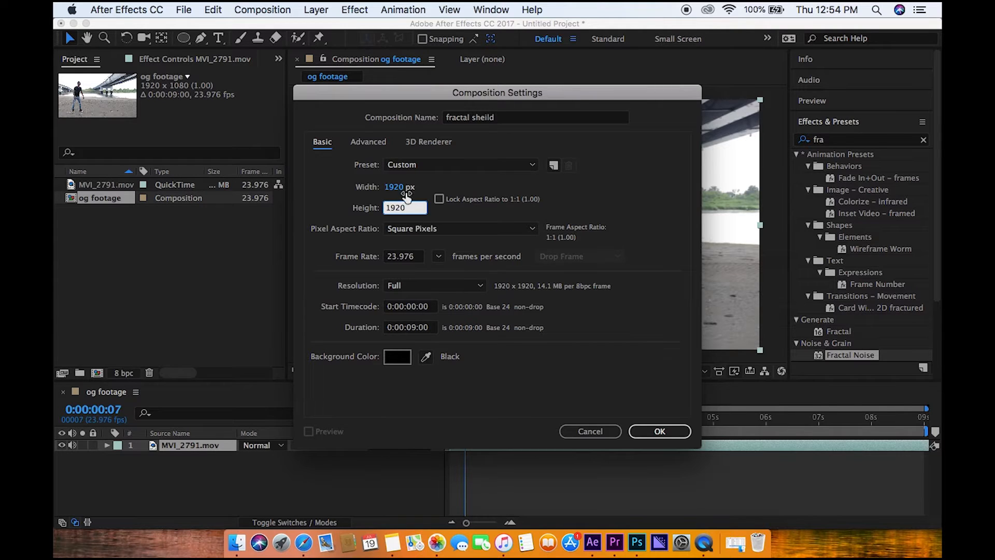
pyautogui.click(655, 435)
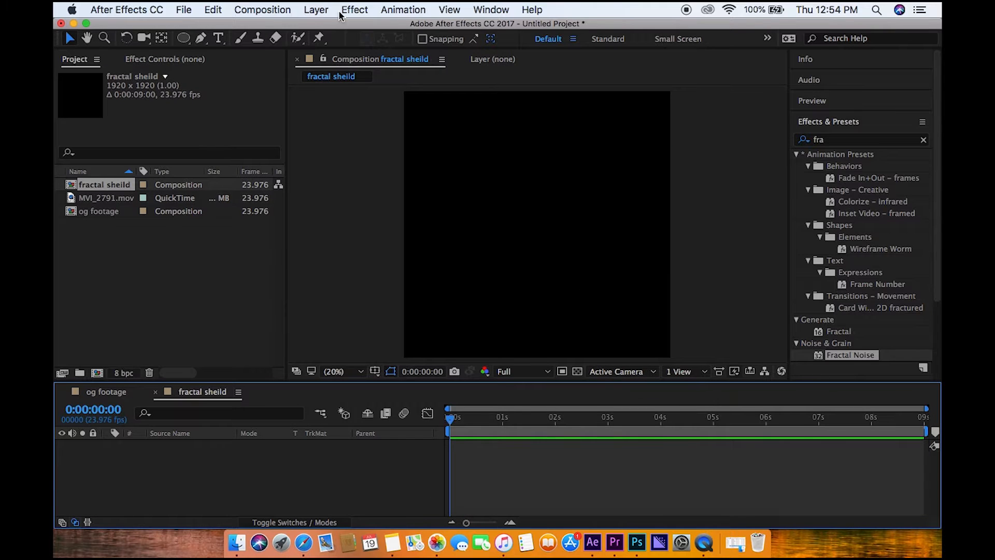
# Add a solid layer named "frcatal noise" to the fractal sheild composition
pyautogui.click(316, 9)
pyautogui.moveTo(332, 27)
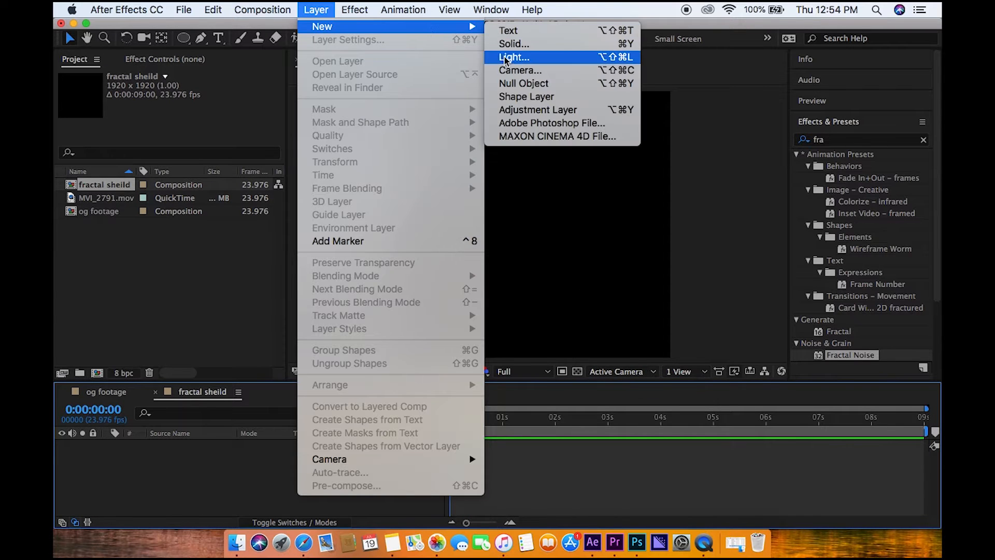
pyautogui.click(510, 43)
pyautogui.write('frc')
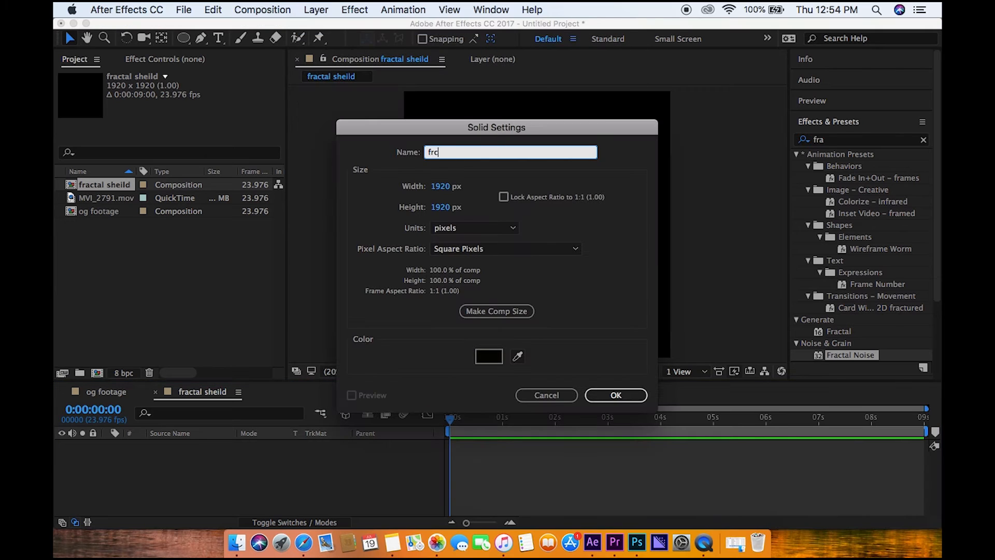
pyautogui.write('atal noise')
pyautogui.press('Return')
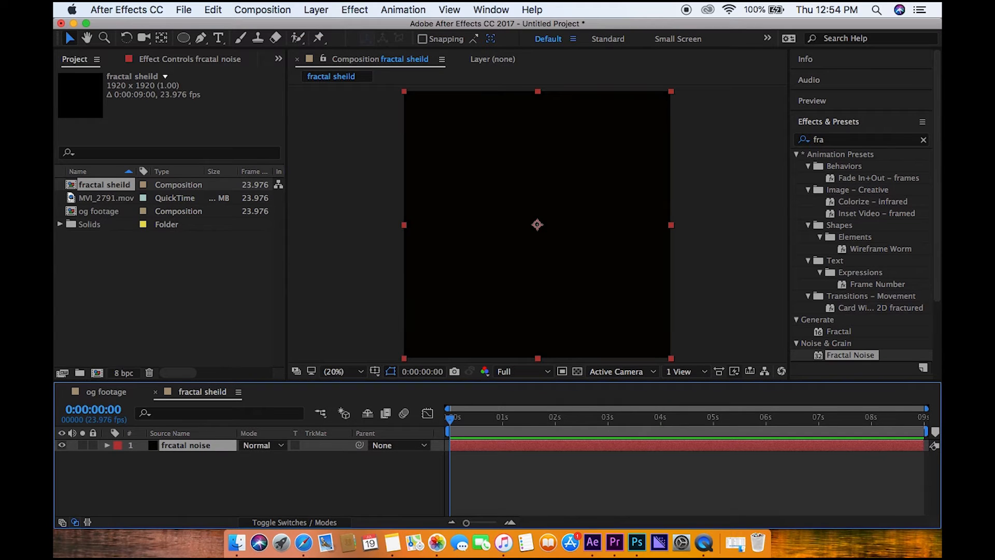
# Apply the Fractal Noise effect to the solid with contrast 99 and brightness -10
pyautogui.moveTo(850, 356); pyautogui.dragTo(613, 261)
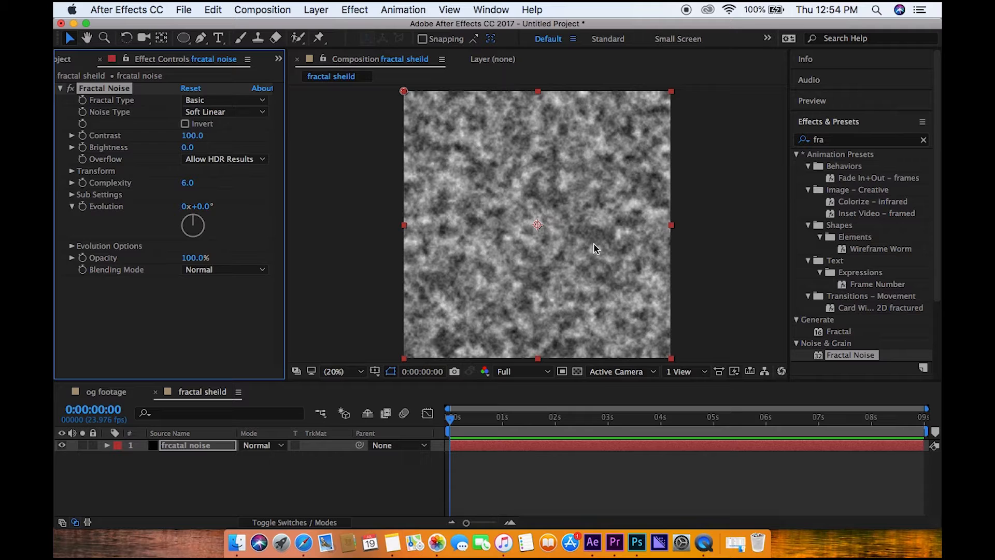
pyautogui.click(192, 136)
pyautogui.write('99')
pyautogui.press('Return')
pyautogui.click(188, 148)
pyautogui.write('-10')
pyautogui.press('Return')
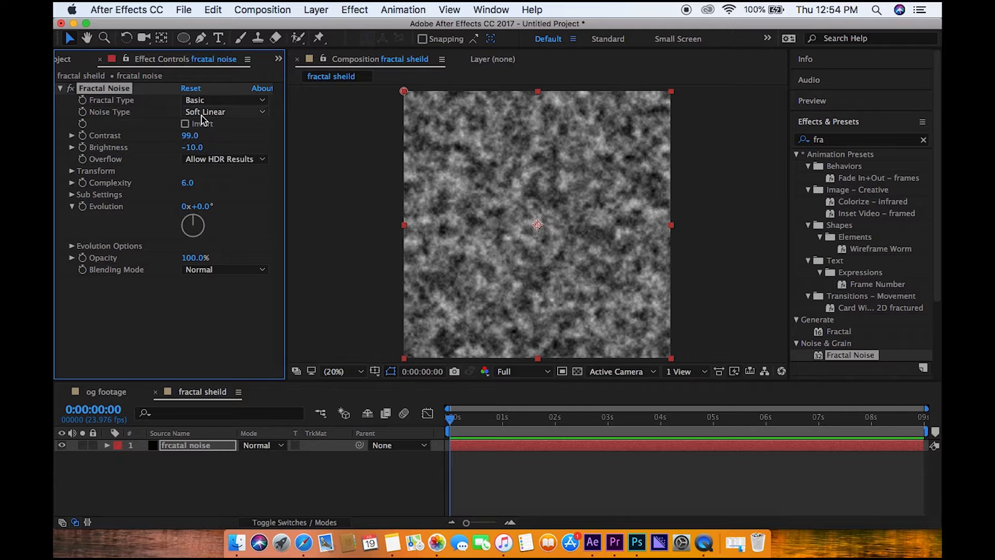
# Set the Fractal Noise fractal type to Dynamic Progressive and its uniform scale to 50
pyautogui.click(222, 102)
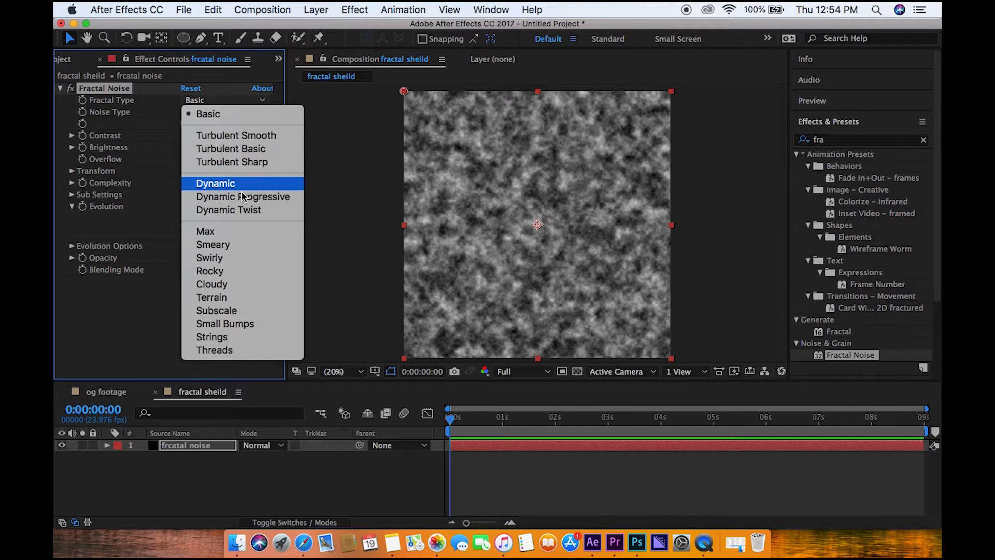
pyautogui.click(217, 195)
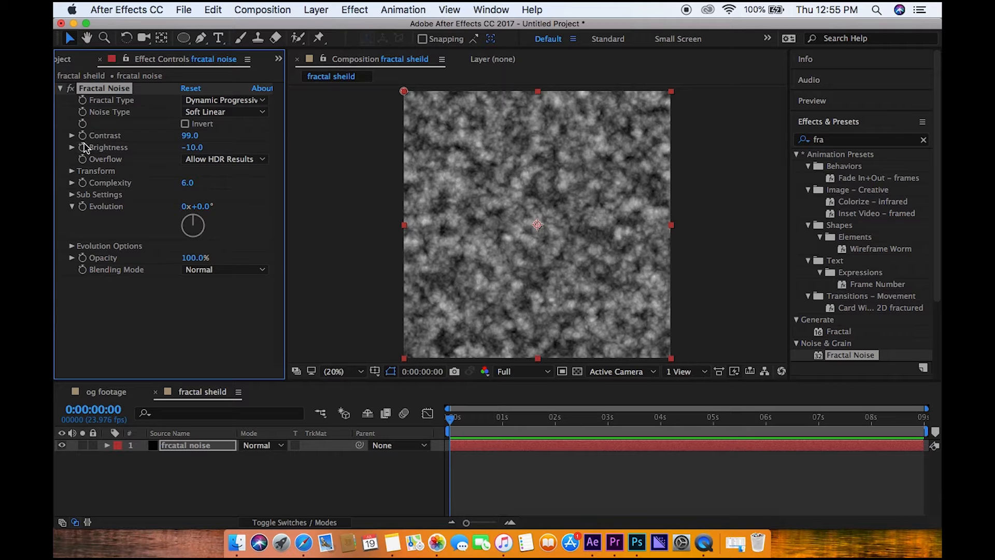
pyautogui.click(72, 171)
pyautogui.click(193, 206)
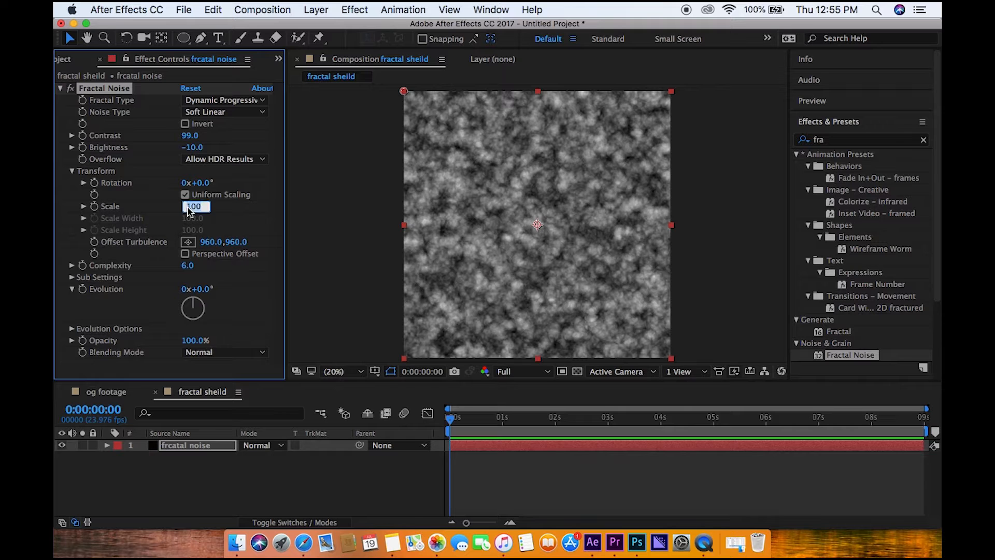
pyautogui.write('50')
pyautogui.press('Return')
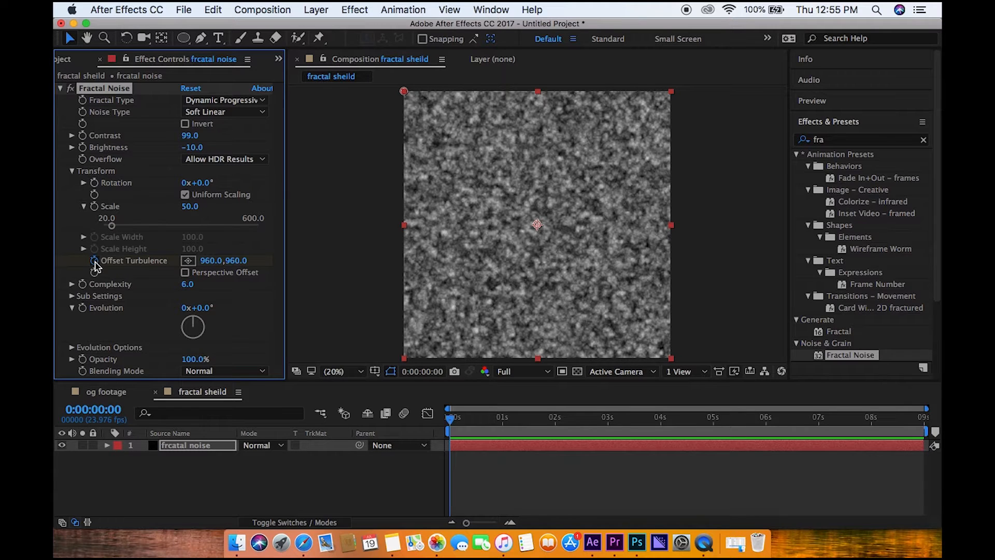
# Try animating the vertical Offset Turbulence from 960 at the start to 35 at 0:00:08:23, preview it, and clear the keyframes
pyautogui.click(454, 424)
pyautogui.moveTo(453, 424); pyautogui.dragTo(931, 423)
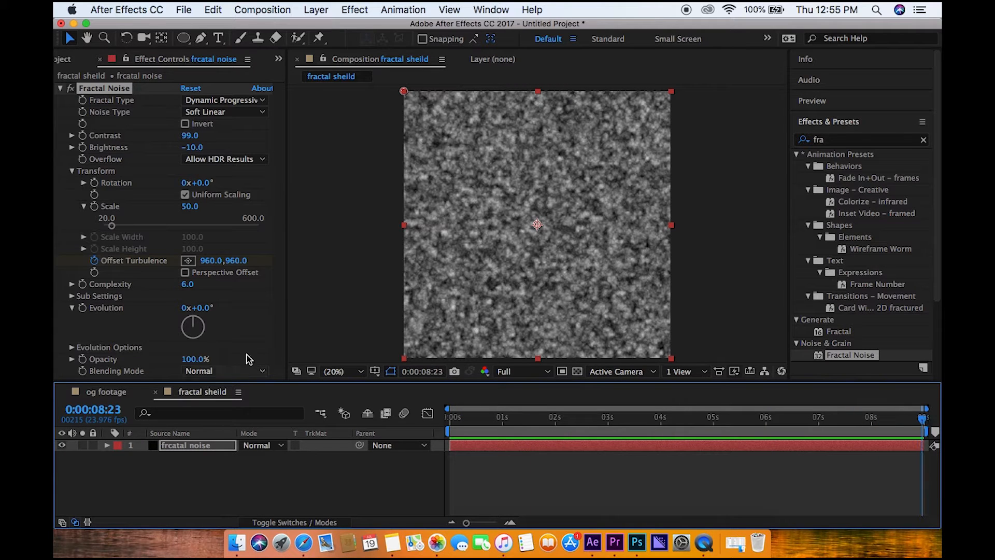
pyautogui.click(236, 262)
pyautogui.write('3')
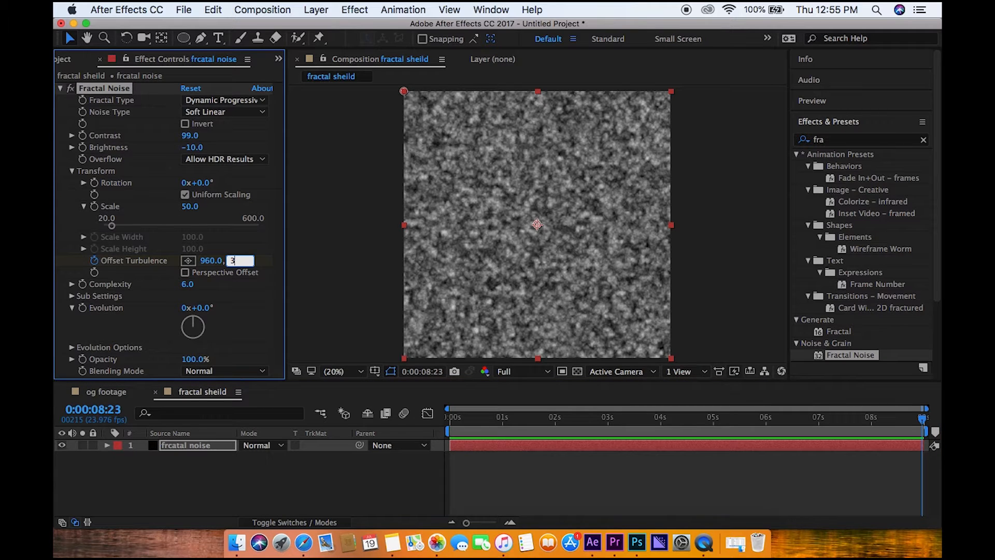
pyautogui.write('5')
pyautogui.press('Return')
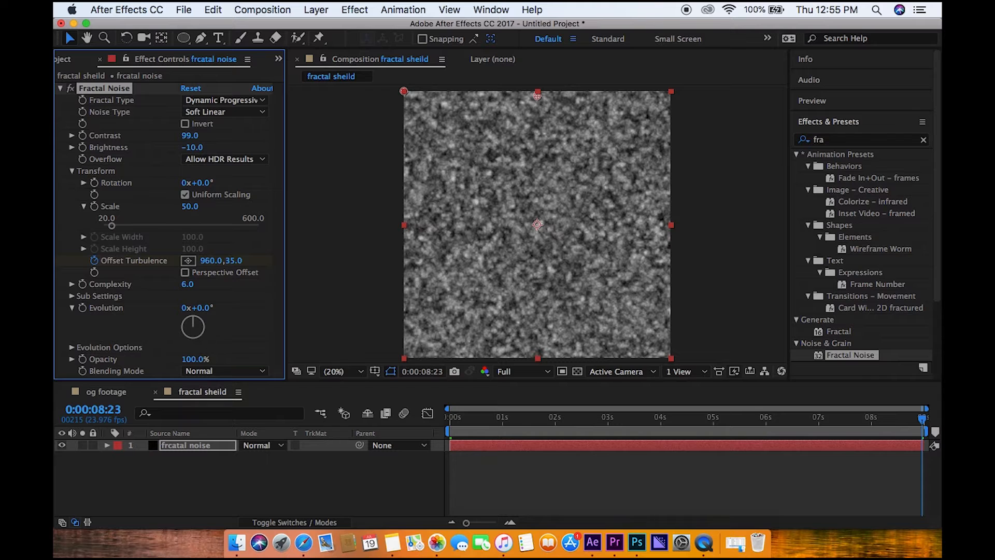
pyautogui.moveTo(456, 416); pyautogui.dragTo(449, 416)
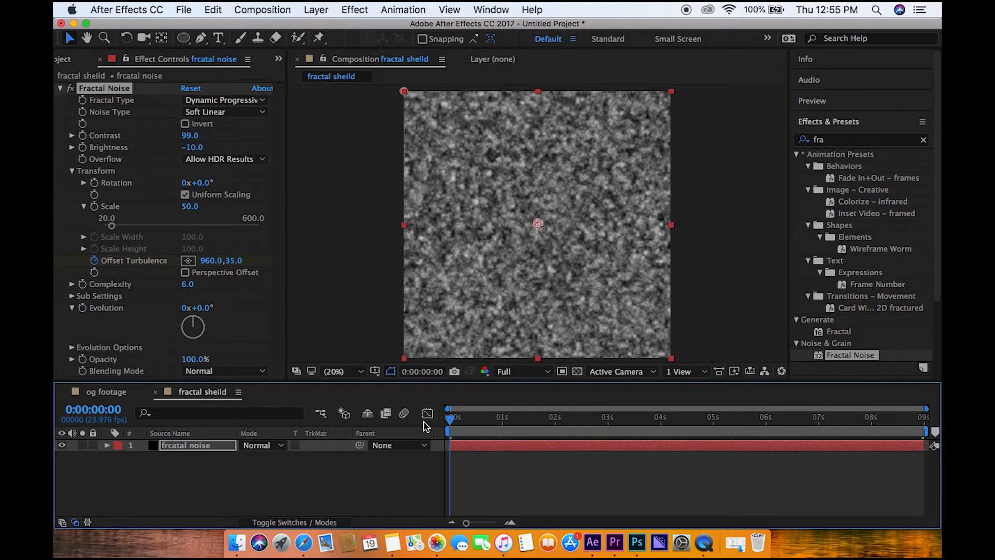
pyautogui.press('space')
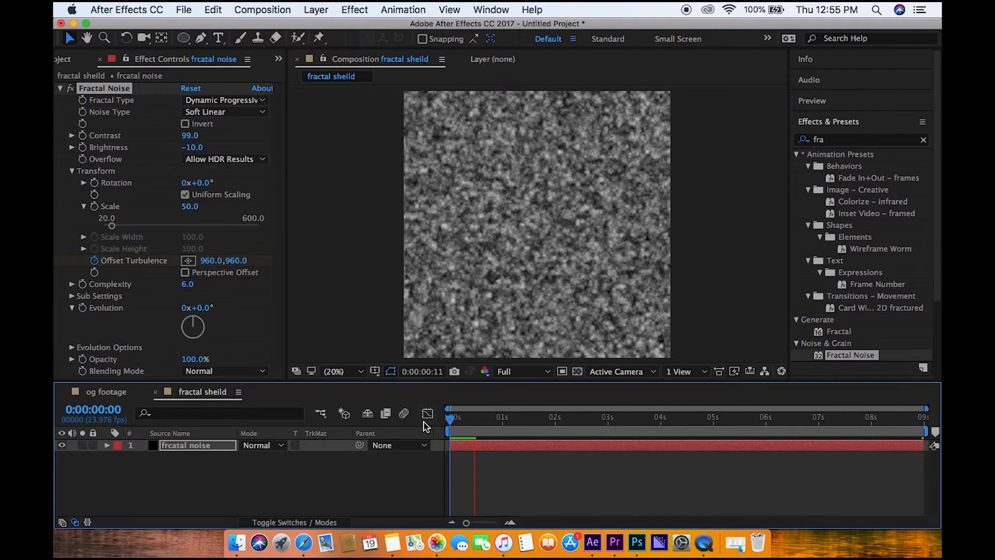
pyautogui.press('space')
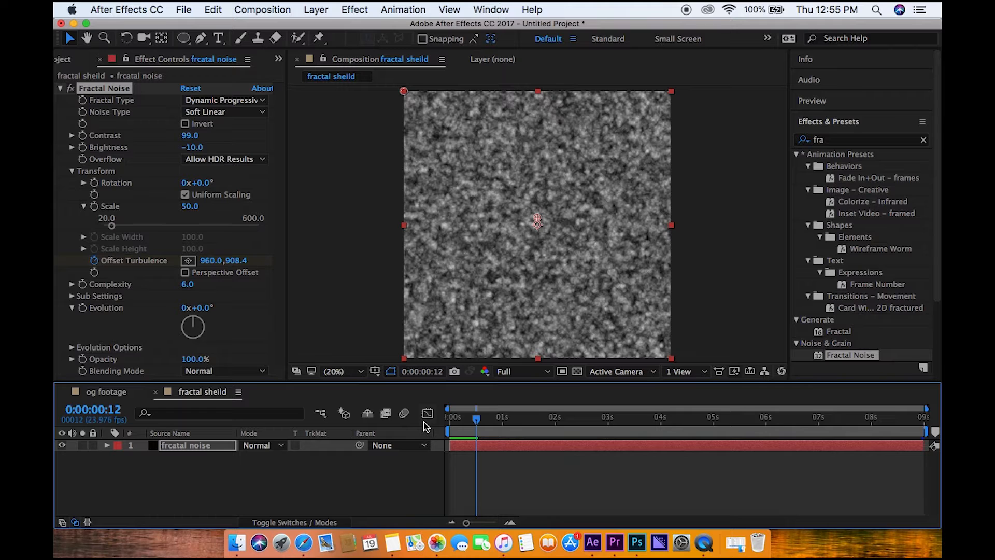
pyautogui.click(95, 261)
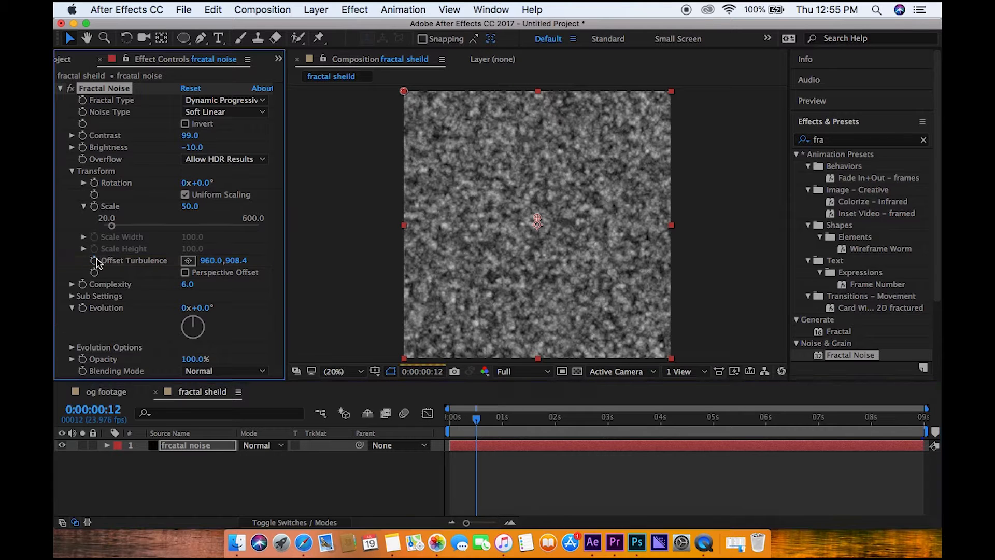
# Keyframe Offset Turbulence at 0:00:00:00, set its horizontal value to 35 at 0:00:08:23, and preview the sideways noise motion
pyautogui.moveTo(468, 418); pyautogui.dragTo(449, 421)
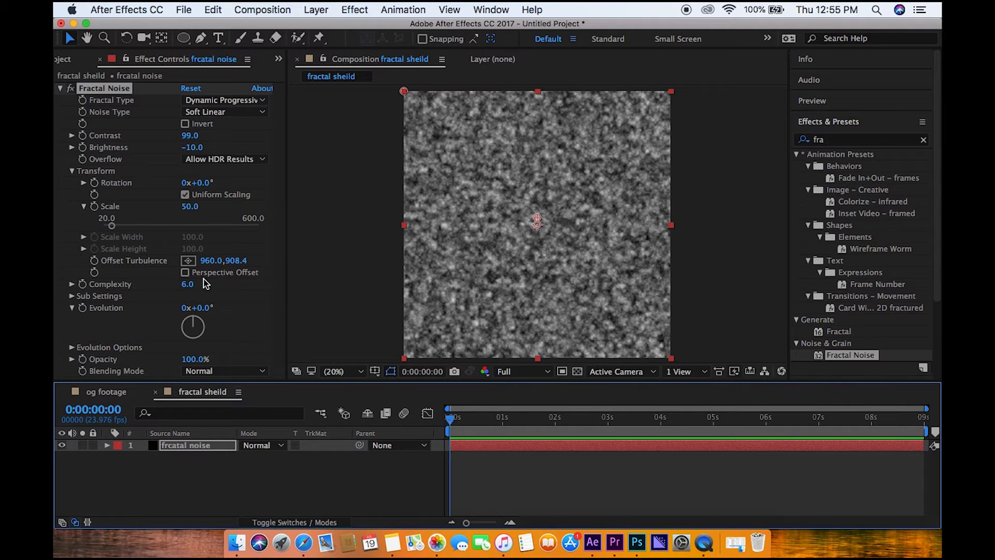
pyautogui.click(95, 260)
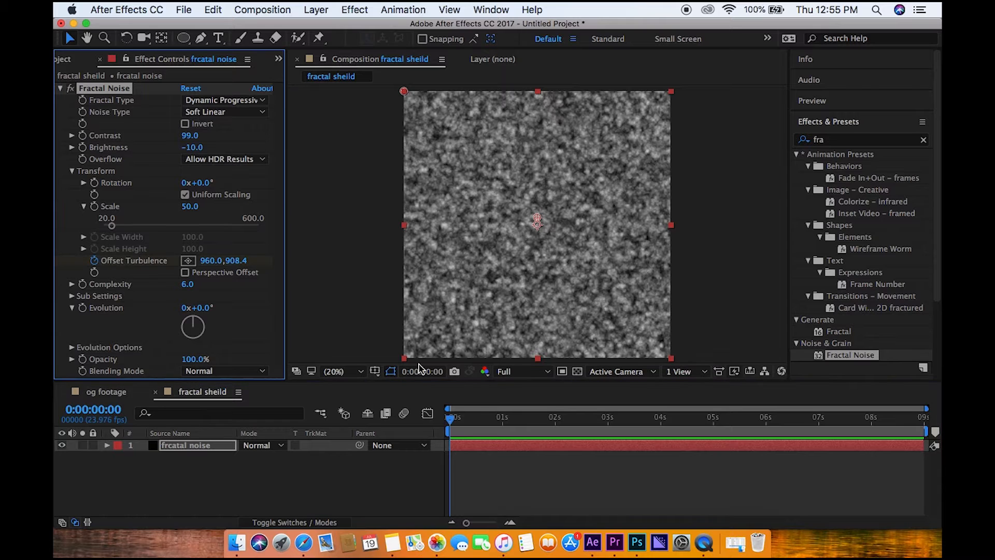
pyautogui.moveTo(450, 421); pyautogui.dragTo(926, 424)
pyautogui.click(210, 261)
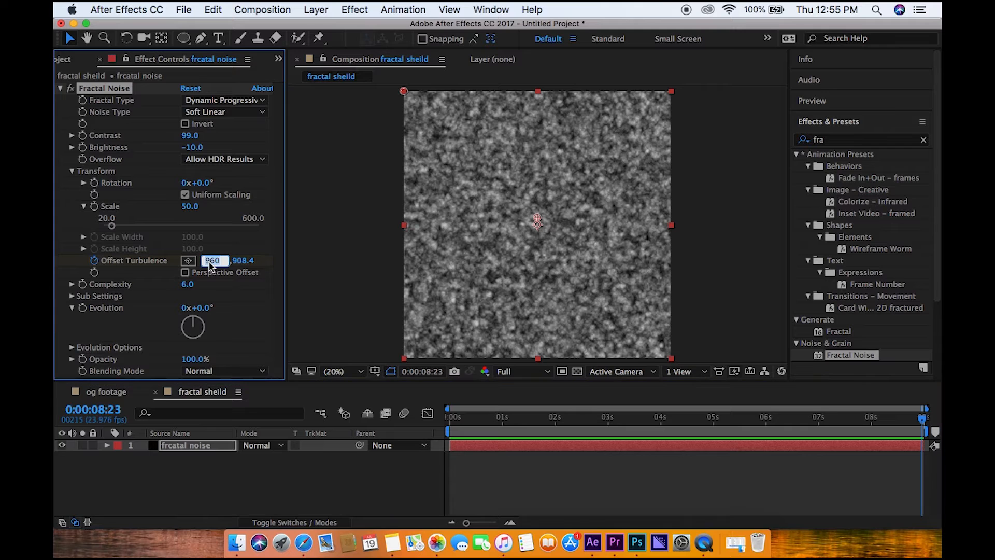
pyautogui.write('35')
pyautogui.press('Return')
pyautogui.click(465, 439)
pyautogui.press('space')
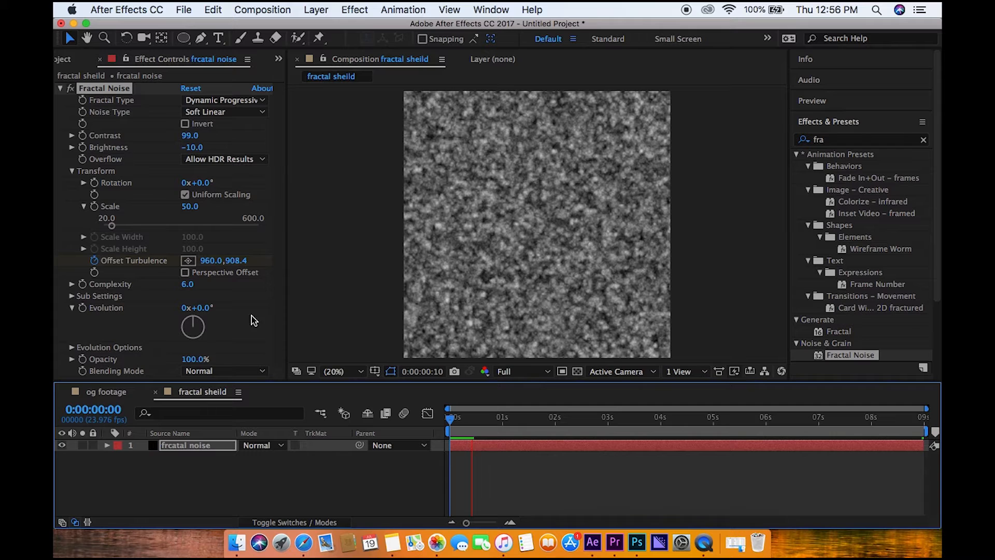
pyautogui.press('space')
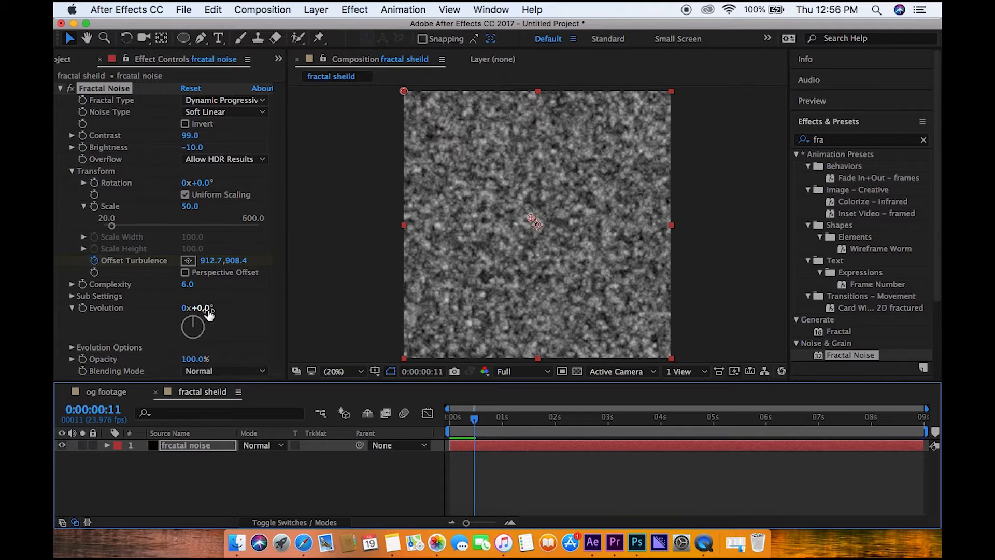
# Drive the Fractal Noise Evolution with the expression time*200
pyautogui.keyDown('alt'); pyautogui.click(82, 309); pyautogui.keyUp('alt')
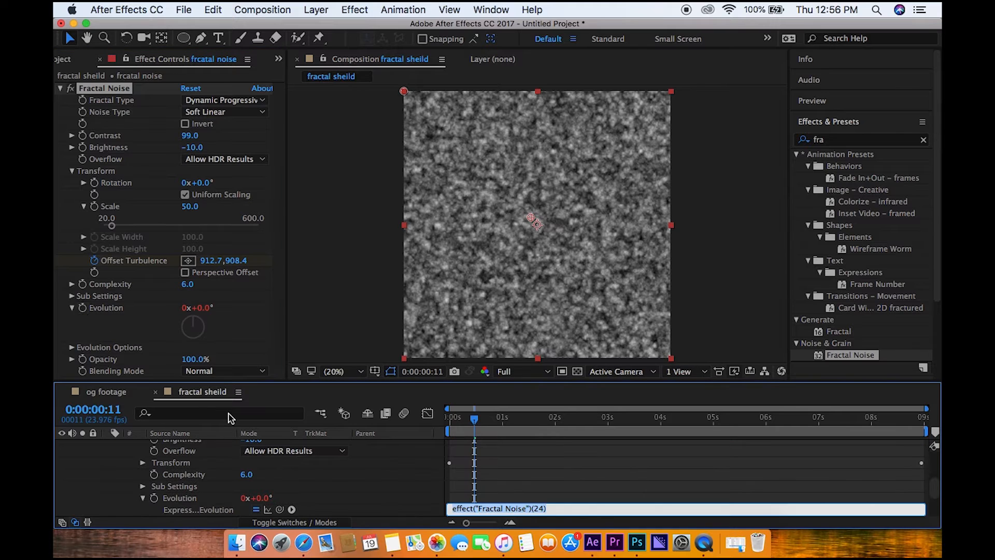
pyautogui.write('time*200')
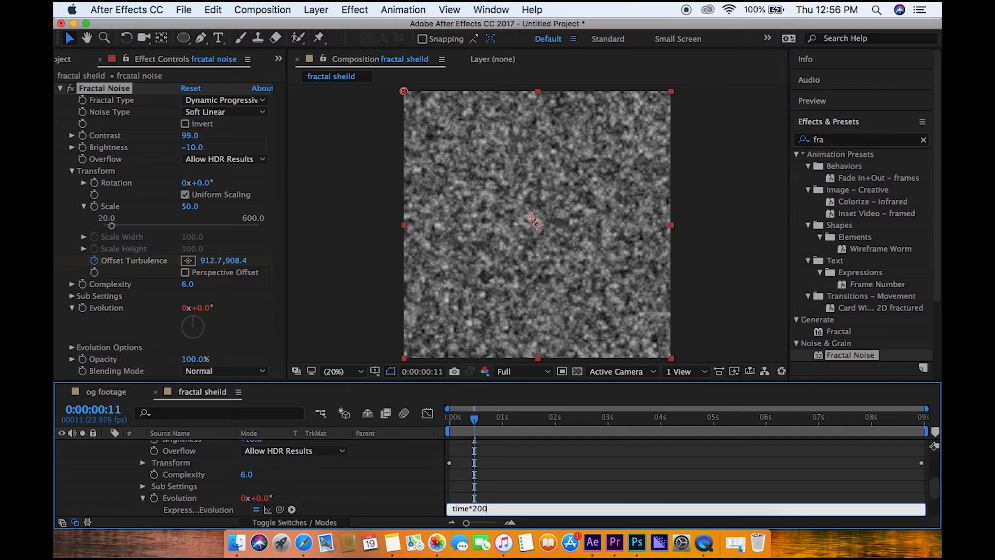
pyautogui.press('KP_Enter')
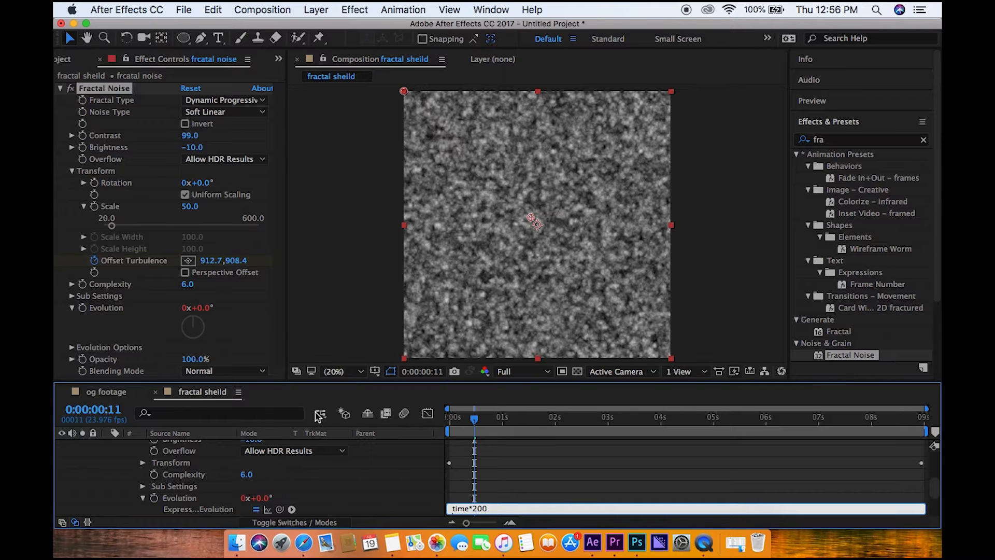
# Place the fractal sheild composition above MVI_2791.mov in the og footage composition
pyautogui.click(123, 396)
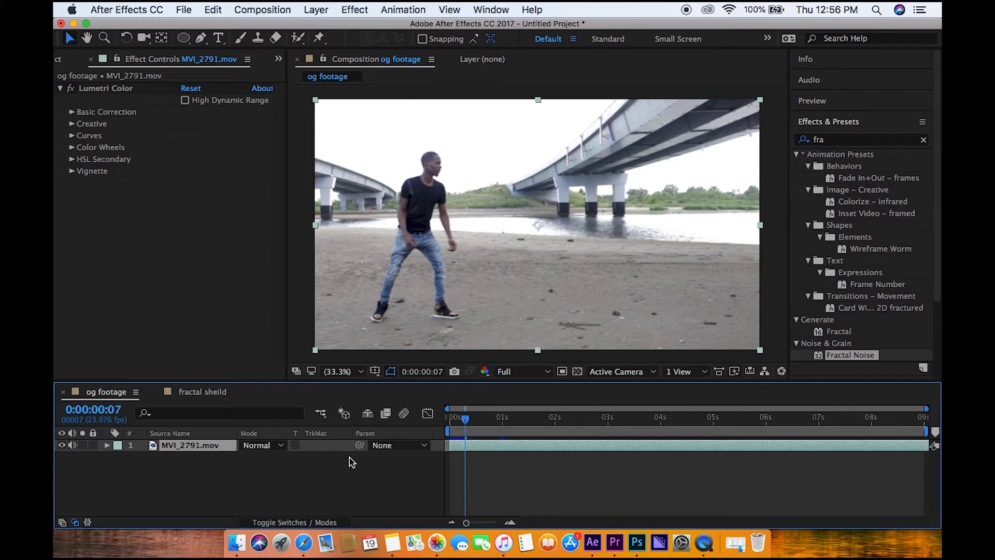
pyautogui.click(71, 60)
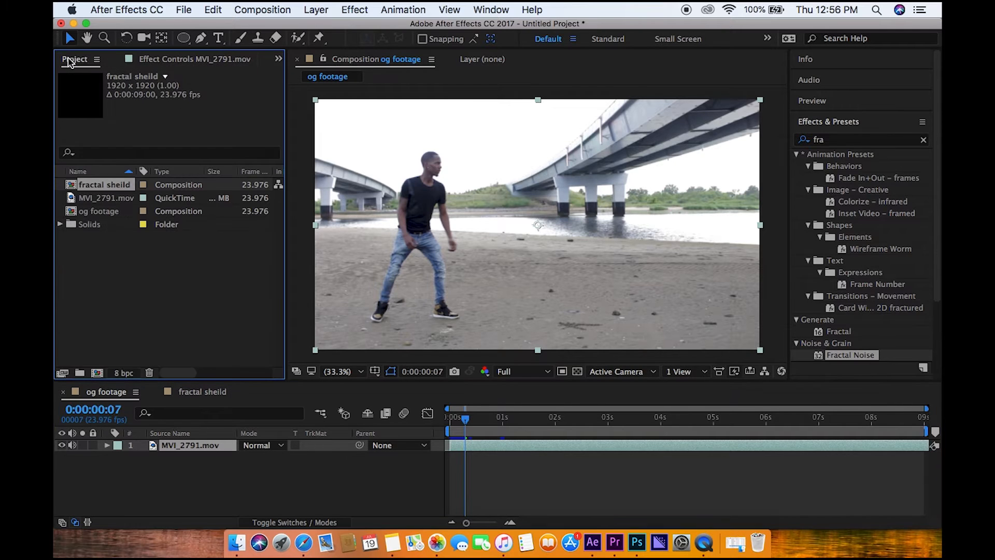
pyautogui.moveTo(93, 184); pyautogui.dragTo(202, 441)
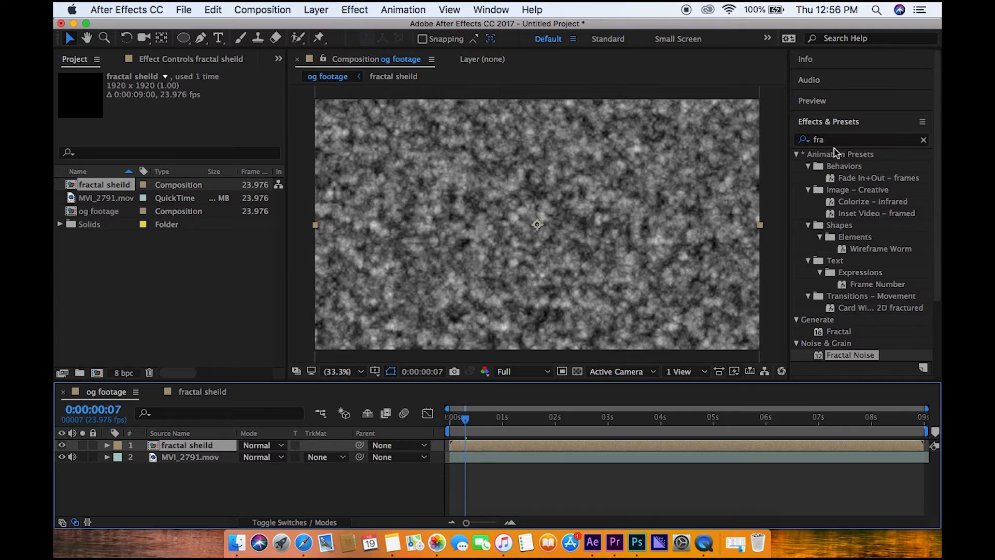
# Apply the CC Sphere effect to the fractal sheild layer and set its radius to 915
pyautogui.click(830, 140)
pyautogui.write('cc sp')
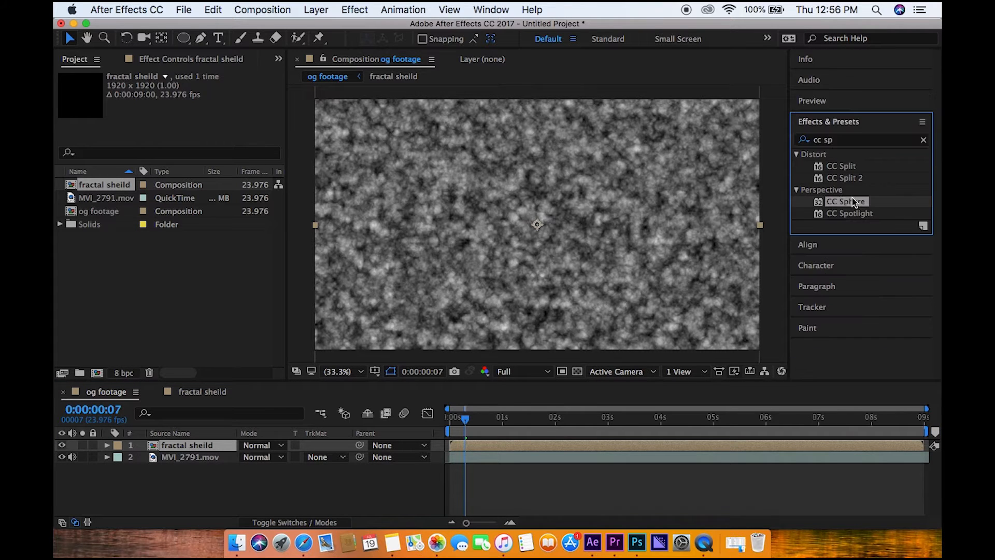
pyautogui.moveTo(854, 202); pyautogui.dragTo(679, 208)
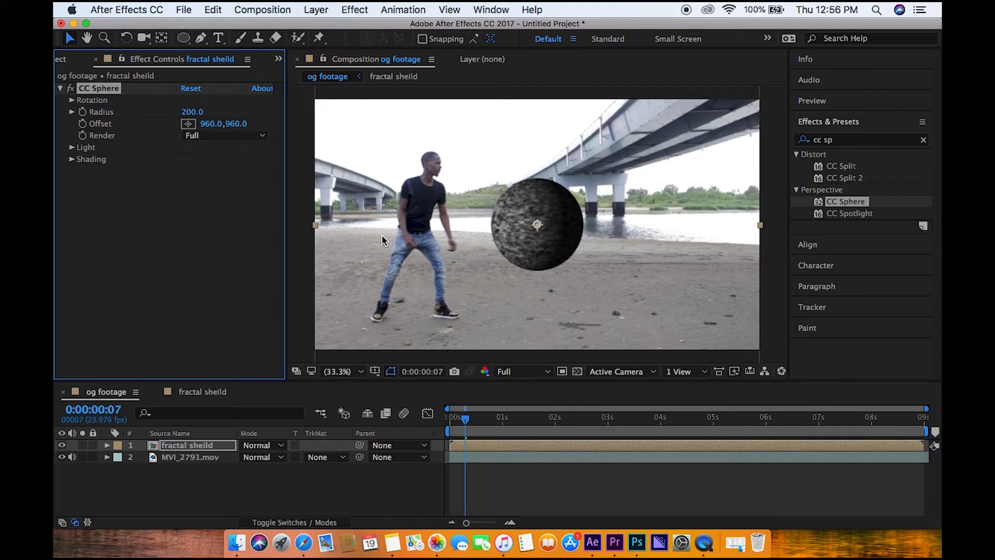
pyautogui.click(187, 111)
pyautogui.write('915')
pyautogui.press('Return')
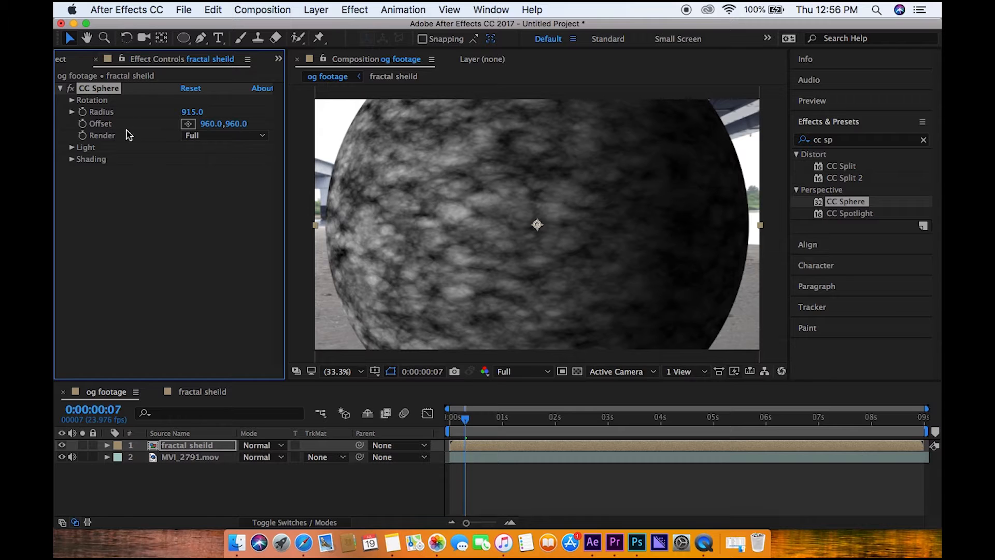
# Set the CC Sphere shading to ambient 100 and diffuse 0
pyautogui.click(72, 160)
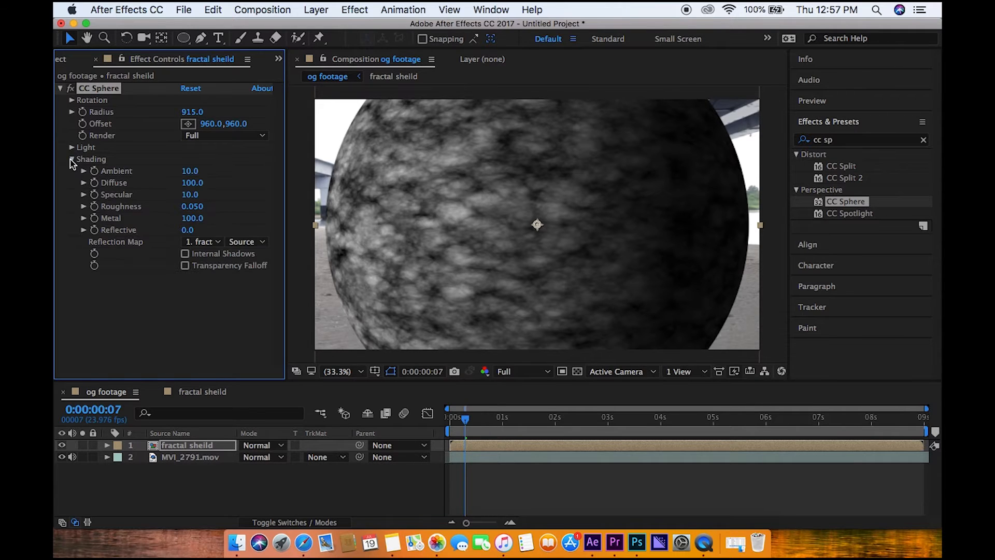
pyautogui.click(190, 171)
pyautogui.write('100')
pyautogui.press('Tab')
pyautogui.write('0')
pyautogui.press('Return')
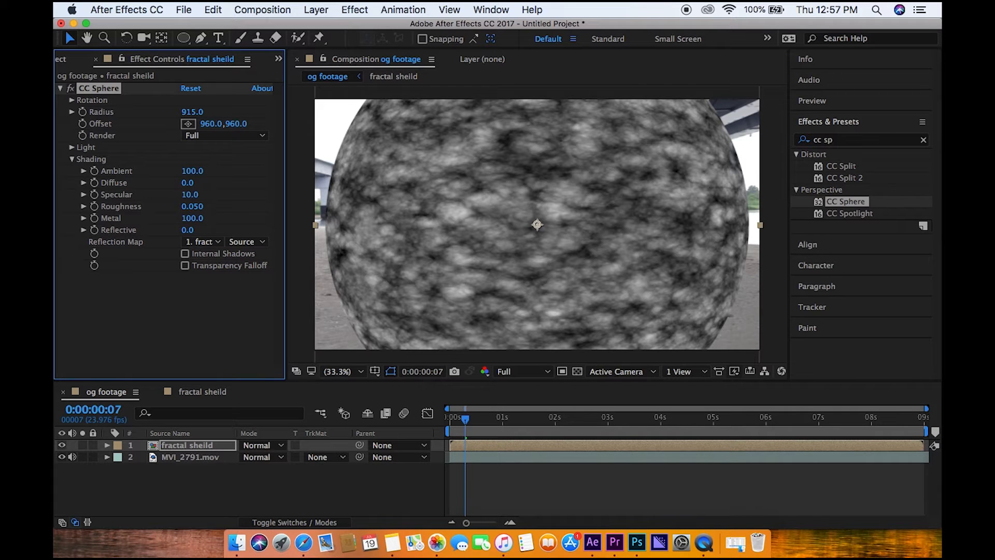
# Shift the sphere towards the man on the left and set the fractal sheild layer's blending mode to Screen
pyautogui.moveTo(591, 217); pyautogui.dragTo(527, 216)
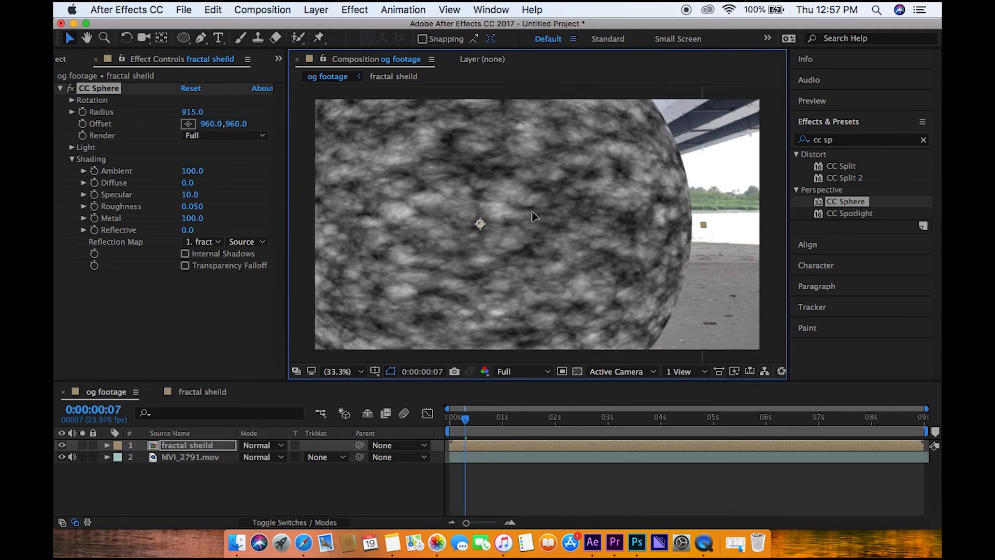
pyautogui.click(284, 446)
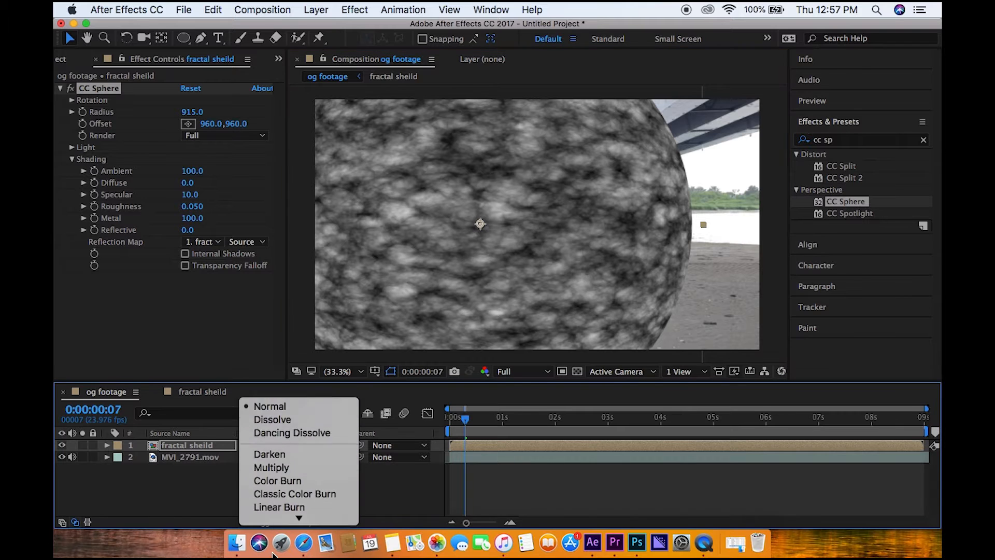
pyautogui.click(280, 467)
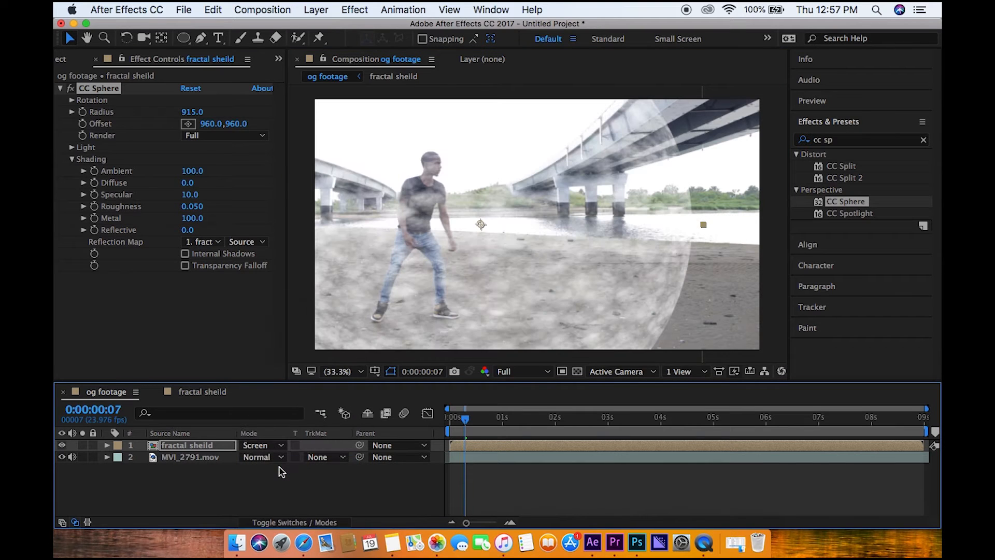
# Set the CC Sphere render to Outside and shift the sphere further left so it centres on the man
pyautogui.click(209, 135)
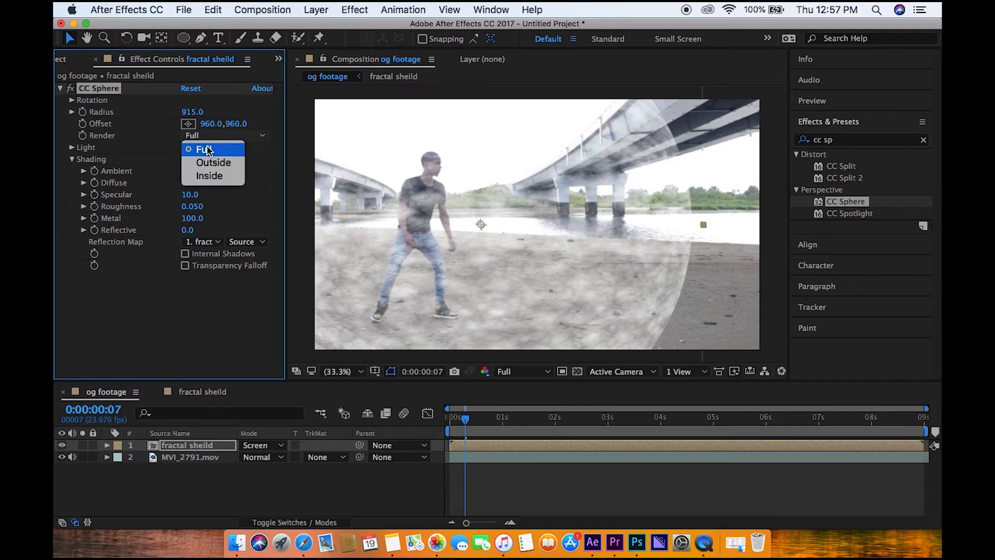
pyautogui.click(212, 164)
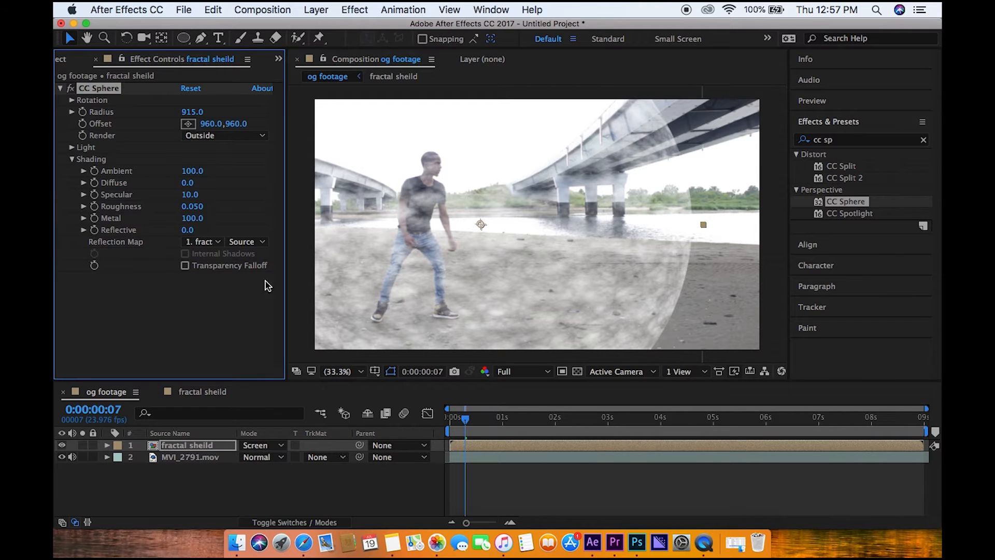
pyautogui.moveTo(539, 233); pyautogui.dragTo(489, 227)
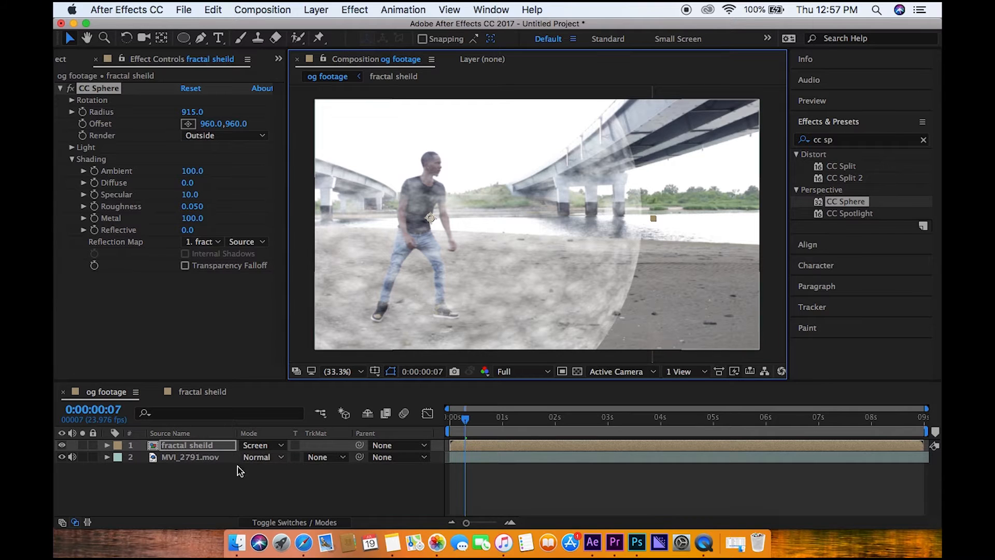
# Duplicate the fractal sheild layer and set the lower copy's CC Sphere render to Inside
pyautogui.click(206, 447)
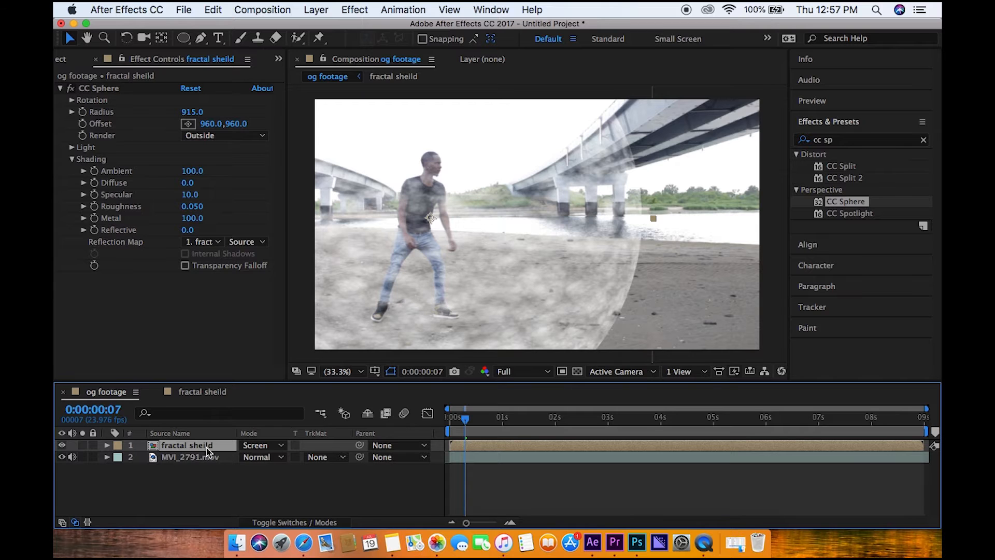
pyautogui.press('super+d')
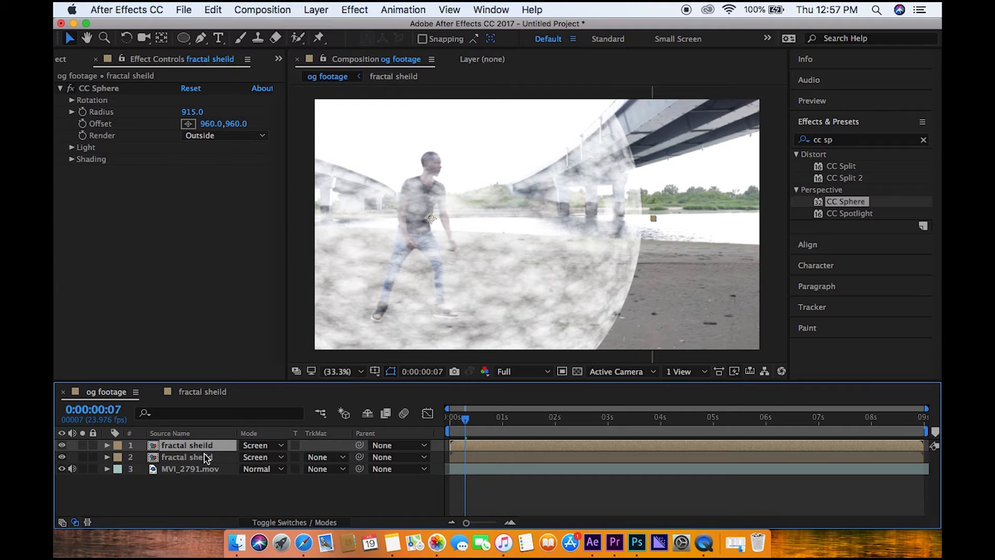
pyautogui.click(206, 457)
pyautogui.click(208, 135)
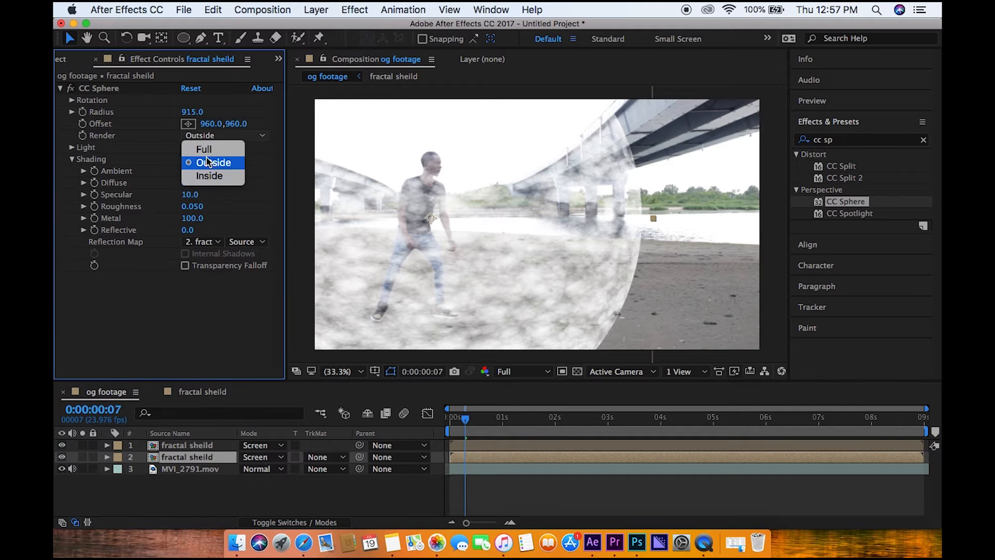
pyautogui.click(209, 176)
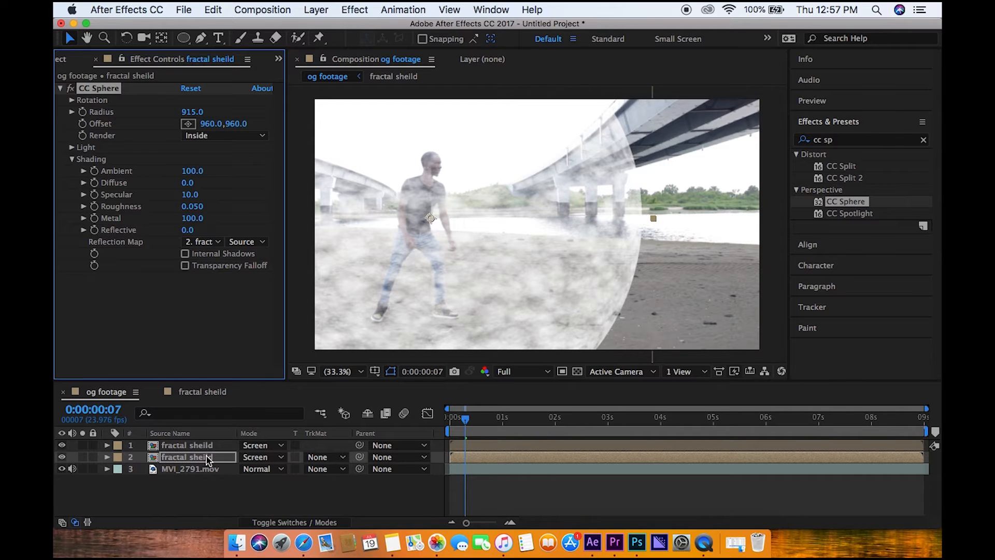
# Duplicate the fractal sheild layer that renders the inside of the sphere, keeping a single CC Sphere effect on it
pyautogui.press('super+d')
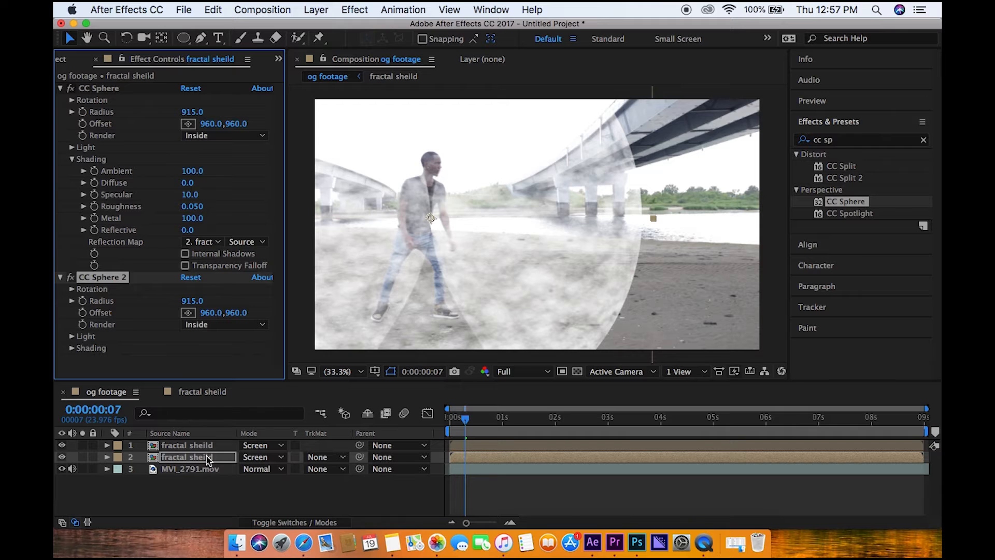
pyautogui.press('Delete')
pyautogui.click(192, 456)
pyautogui.press('super+d')
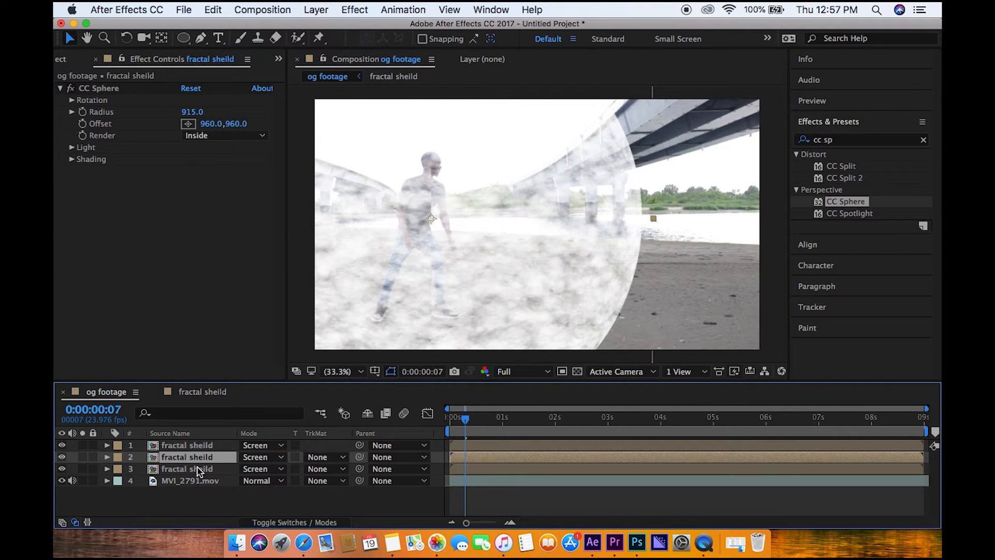
# Rename the lowest fractal sheild copy "back up sheild" and hide it
pyautogui.click(192, 466)
pyautogui.rightClick(192, 468)
pyautogui.click(217, 516)
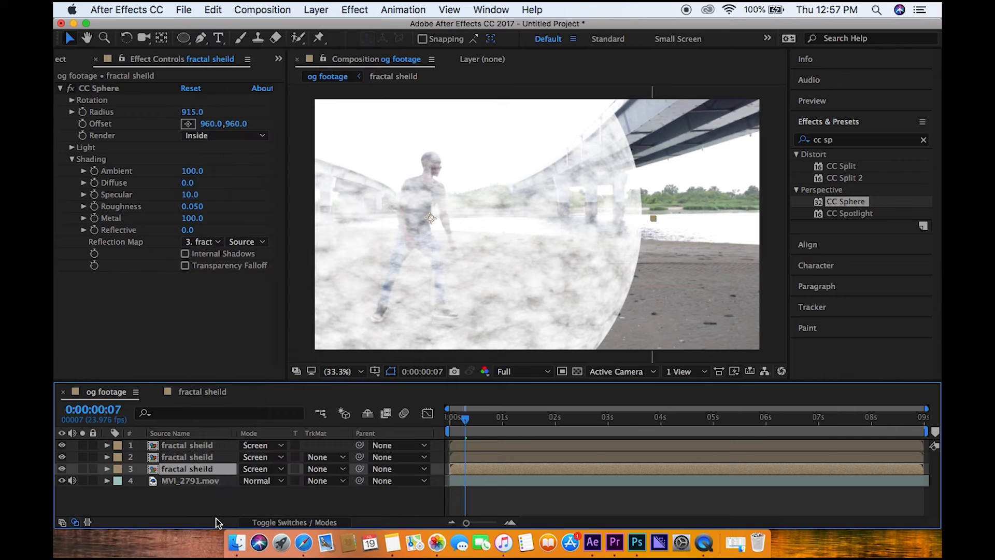
pyautogui.write('back up ')
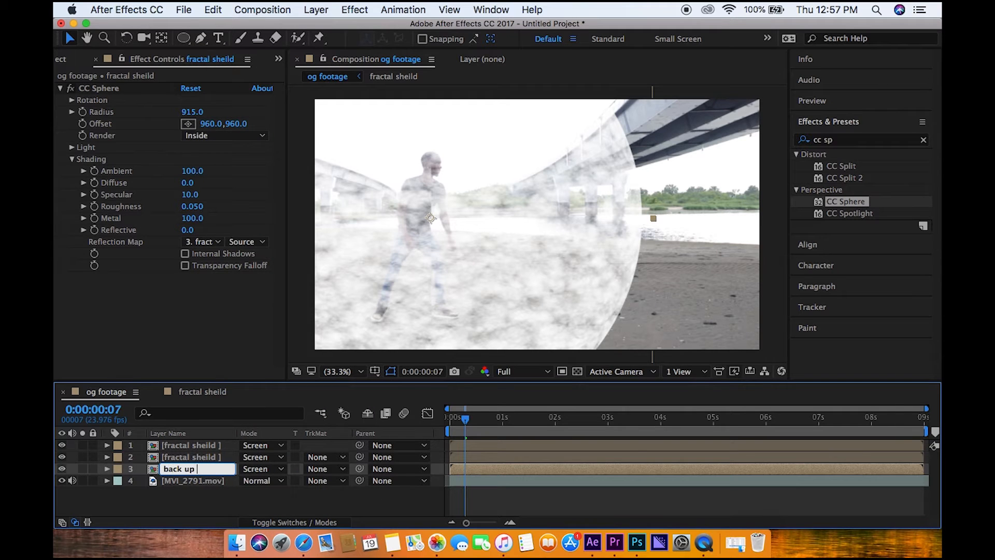
pyautogui.write('sheidl')
pyautogui.press('BackSpace')
pyautogui.press('BackSpace')
pyautogui.write('ld')
pyautogui.press('Return')
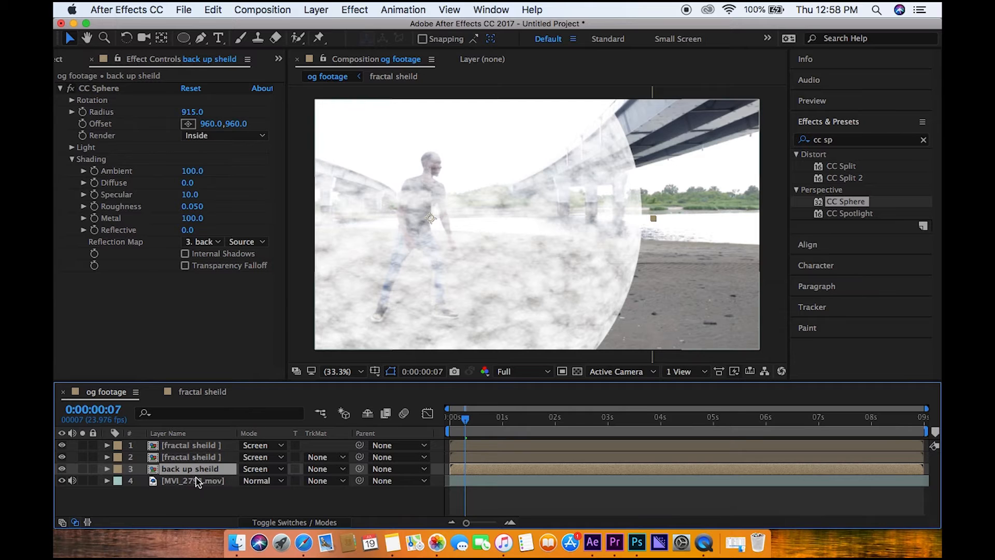
pyautogui.click(62, 469)
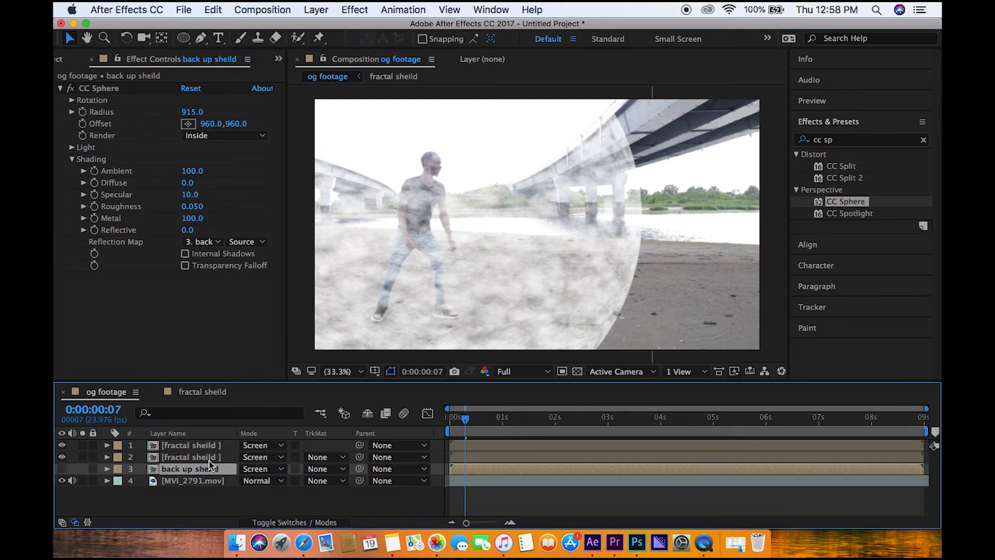
pyautogui.click(210, 458)
pyautogui.click(211, 447)
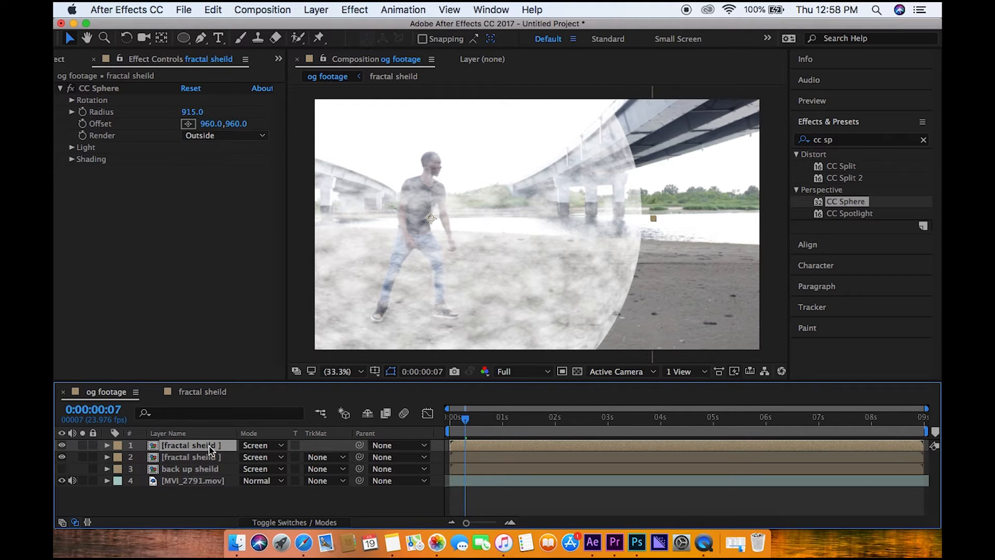
pyautogui.keyDown('shift'); pyautogui.click(210, 458); pyautogui.keyUp('shift')
pyautogui.click(316, 9)
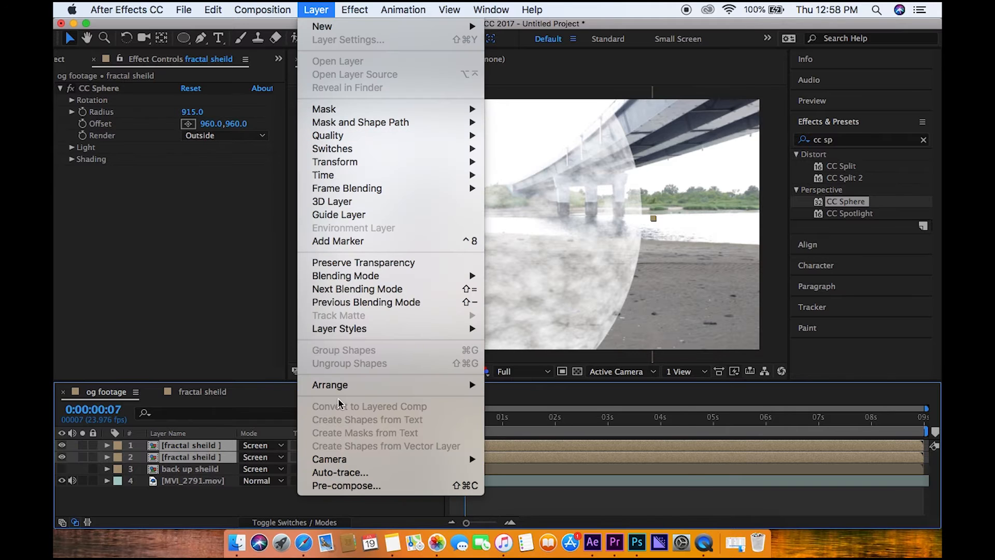
pyautogui.click(330, 485)
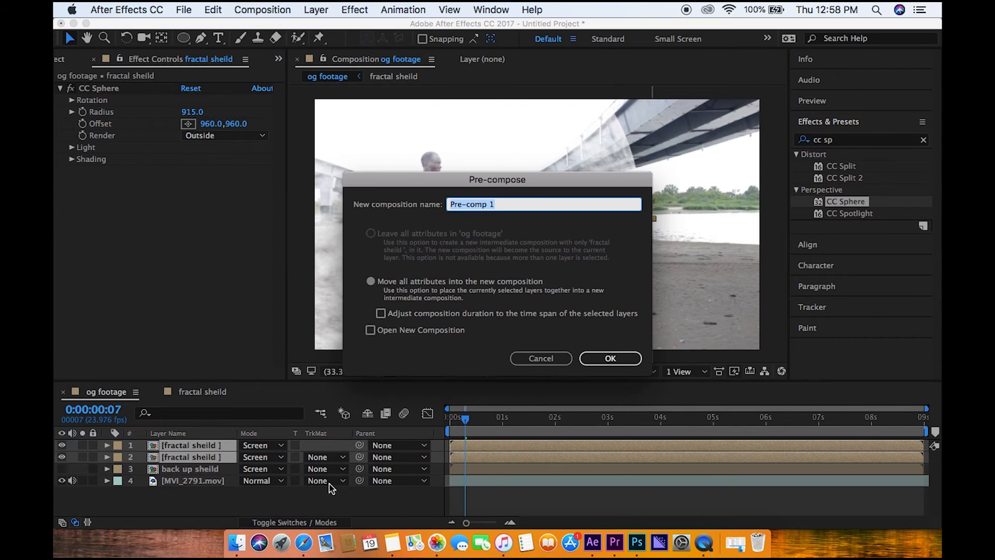
pyautogui.click(370, 281)
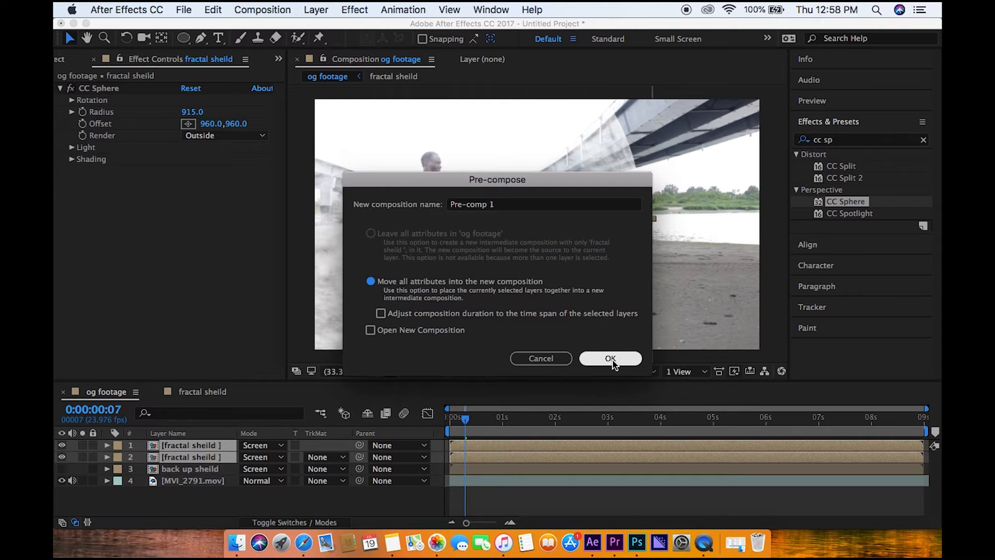
pyautogui.click(547, 358)
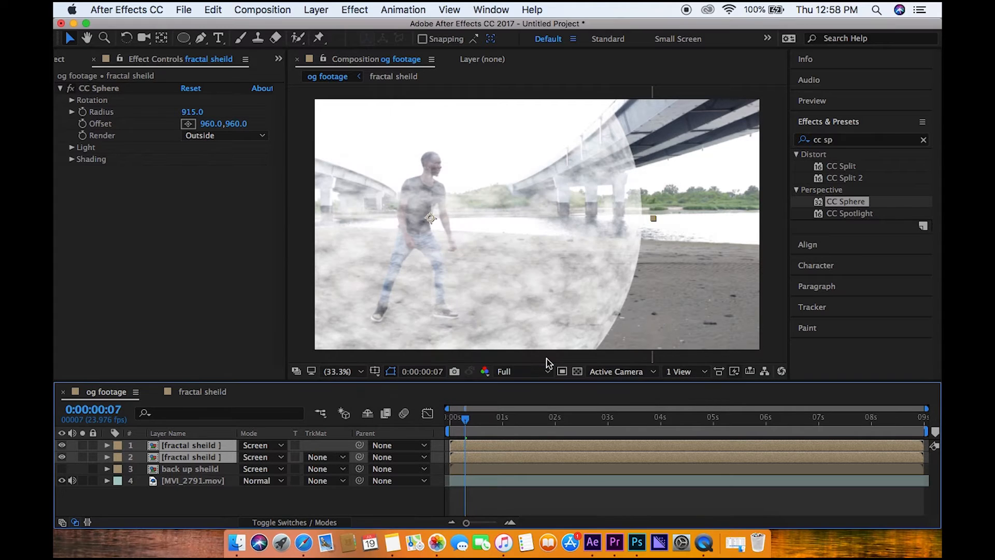
# Delete the fractal sheild layer with the Outside render and select the remaining visible one with the Inside render
pyautogui.click(223, 456)
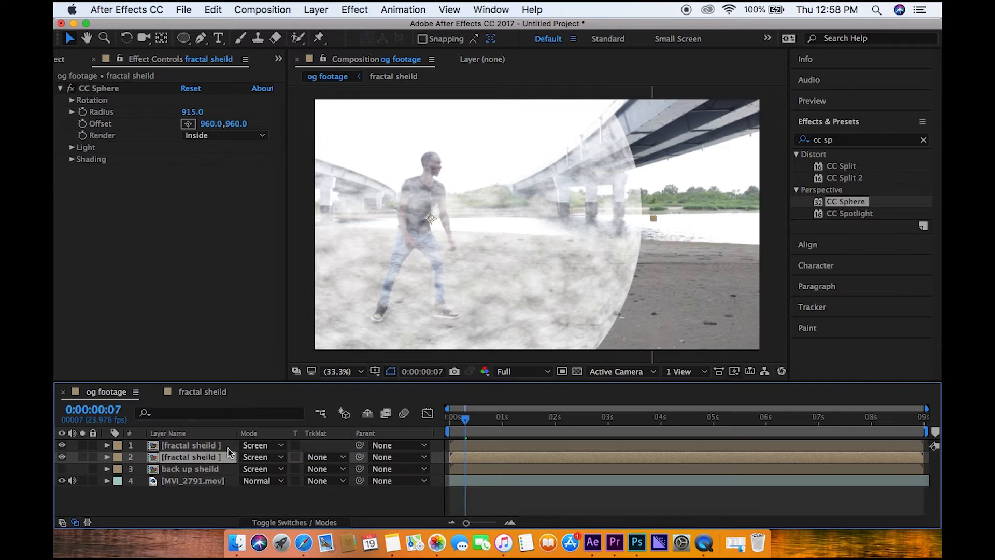
pyautogui.keyDown('super'); pyautogui.click(226, 463); pyautogui.keyUp('super')
pyautogui.click(218, 447)
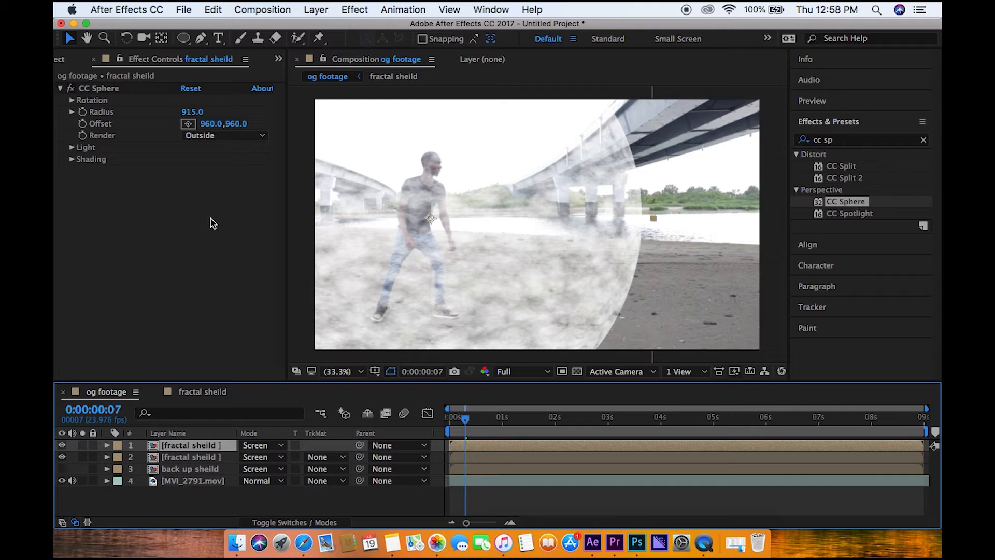
pyautogui.press('Delete')
pyautogui.click(215, 447)
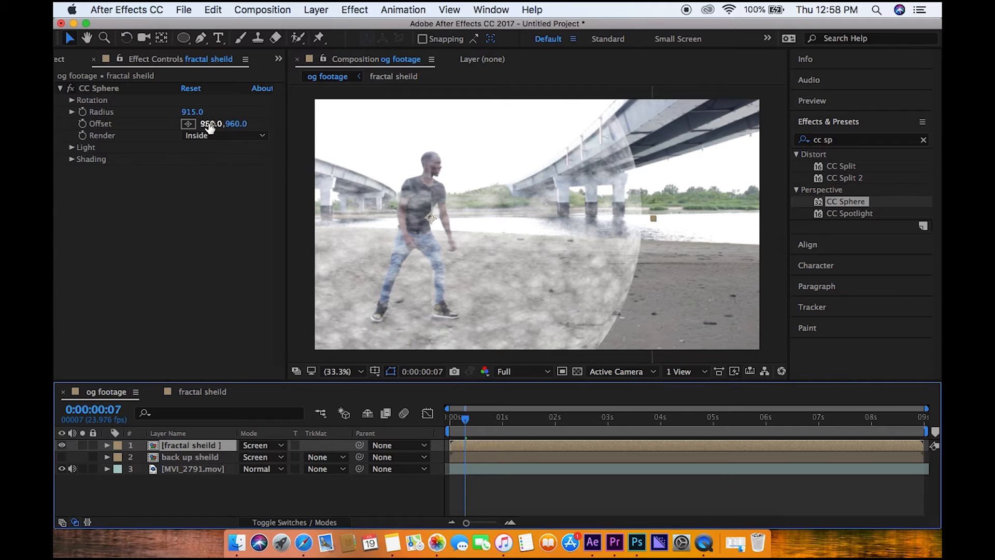
# Set CC Sphere's Rotation Y to -59° on the fractal sheild layer and duplicate that layer
pyautogui.click(72, 101)
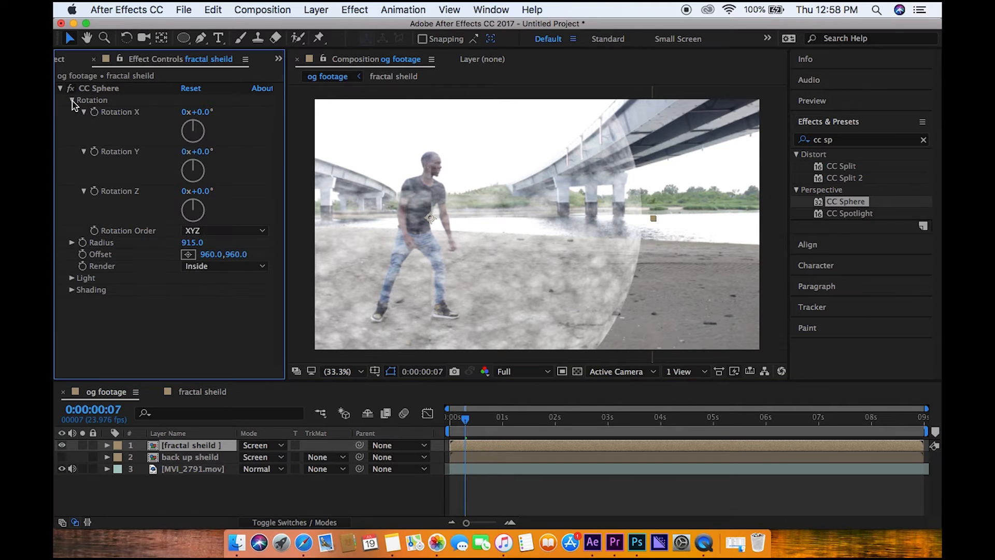
pyautogui.click(201, 152)
pyautogui.write('-59')
pyautogui.press('Return')
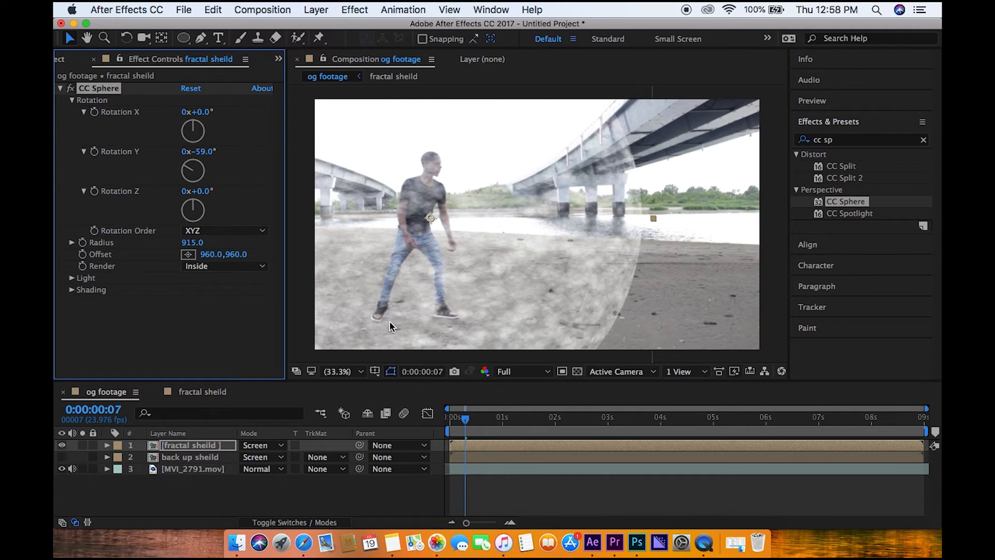
pyautogui.click(217, 448)
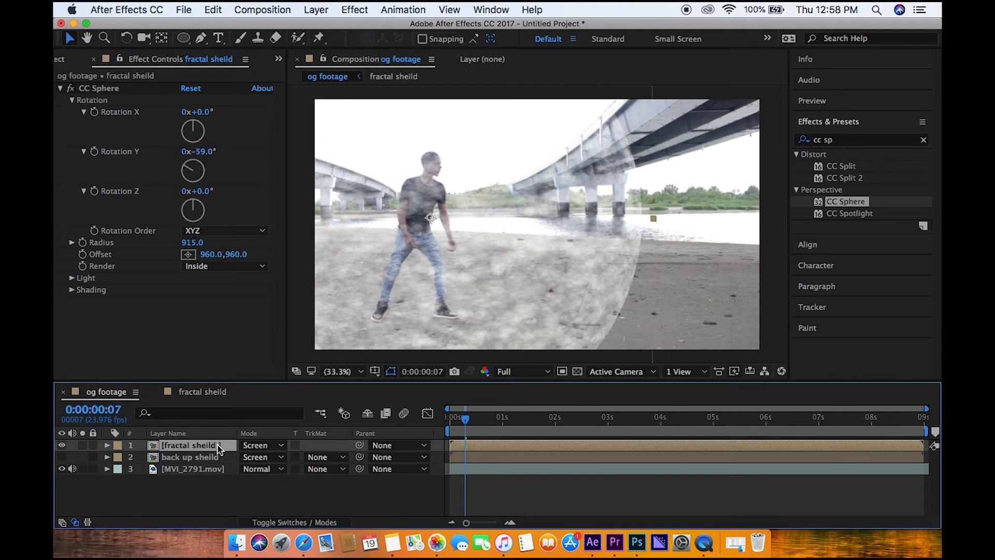
pyautogui.press('super+d')
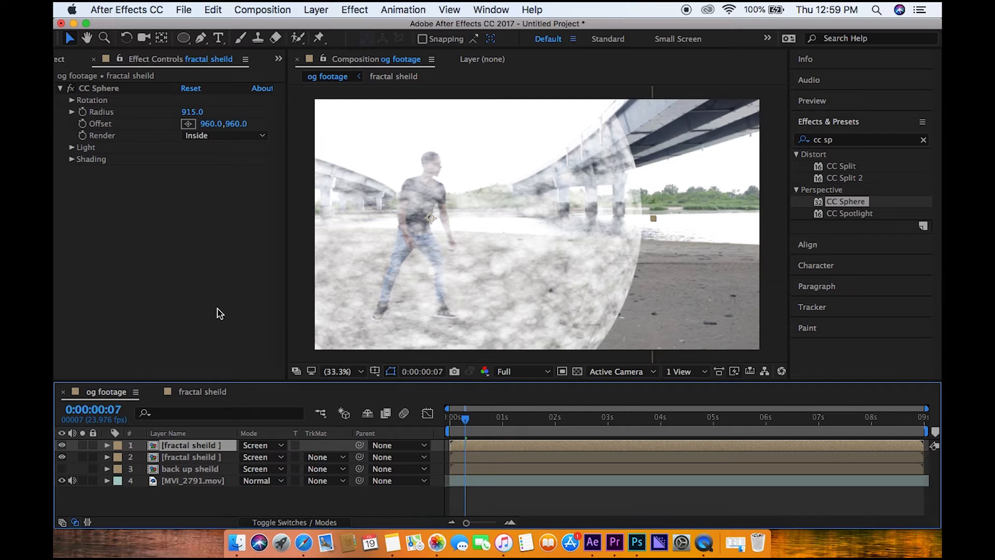
# Apply CC Vector Blur to the top fractal sheild layer with an amount of 120
pyautogui.click(363, 9)
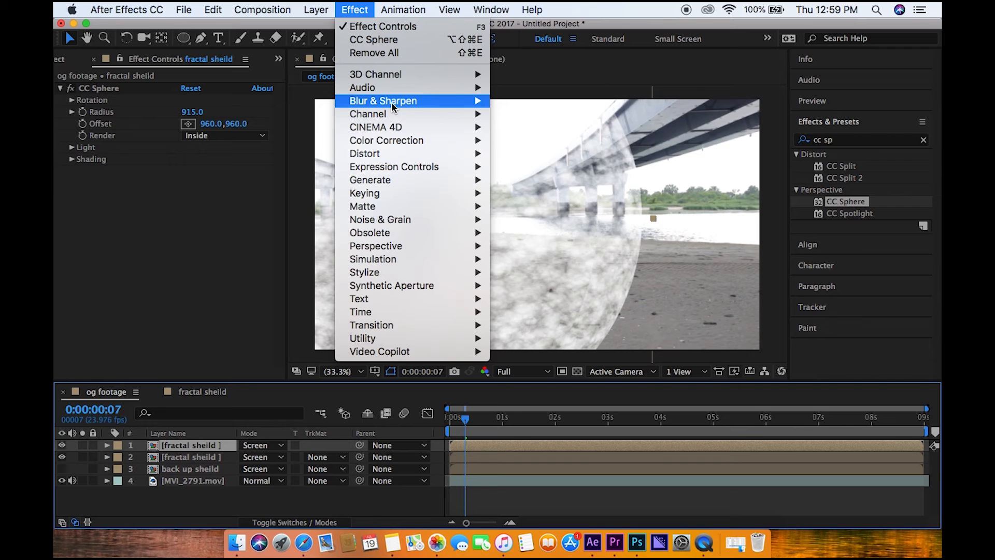
pyautogui.moveTo(392, 106)
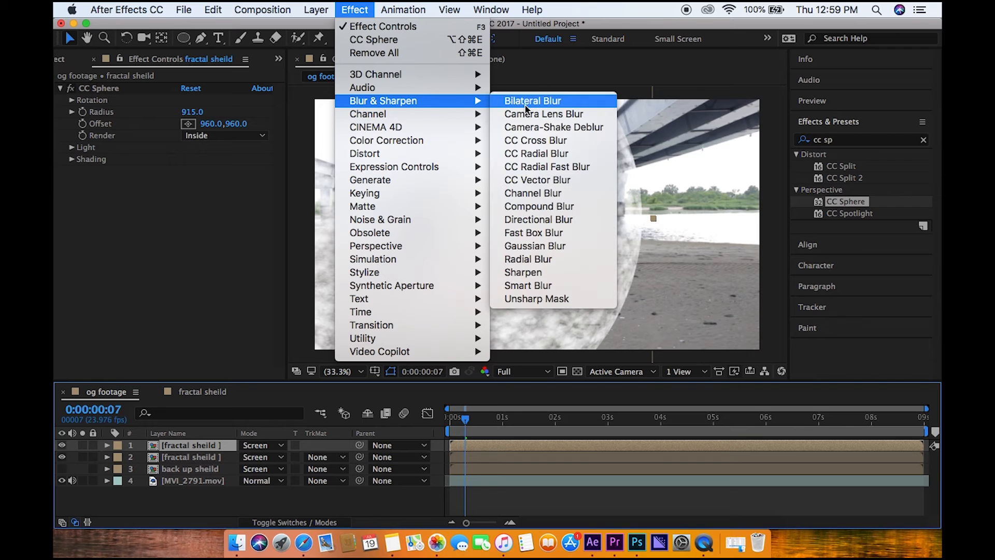
pyautogui.click(529, 183)
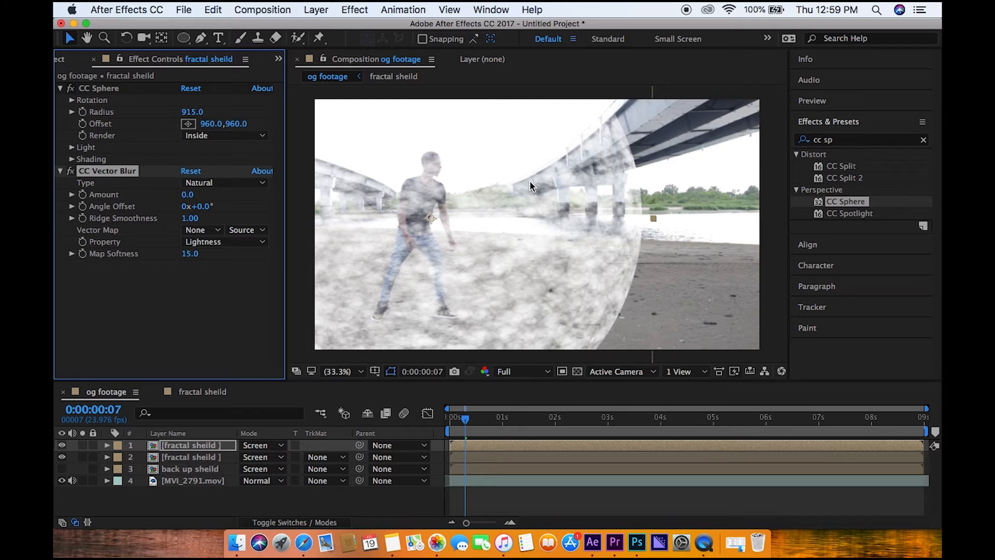
pyautogui.click(187, 195)
pyautogui.write('120')
pyautogui.press('Return')
# Add a Gaussian Blur with a blurriness of 15 to the top fractal sheild layer
pyautogui.click(355, 10)
pyautogui.moveTo(436, 102)
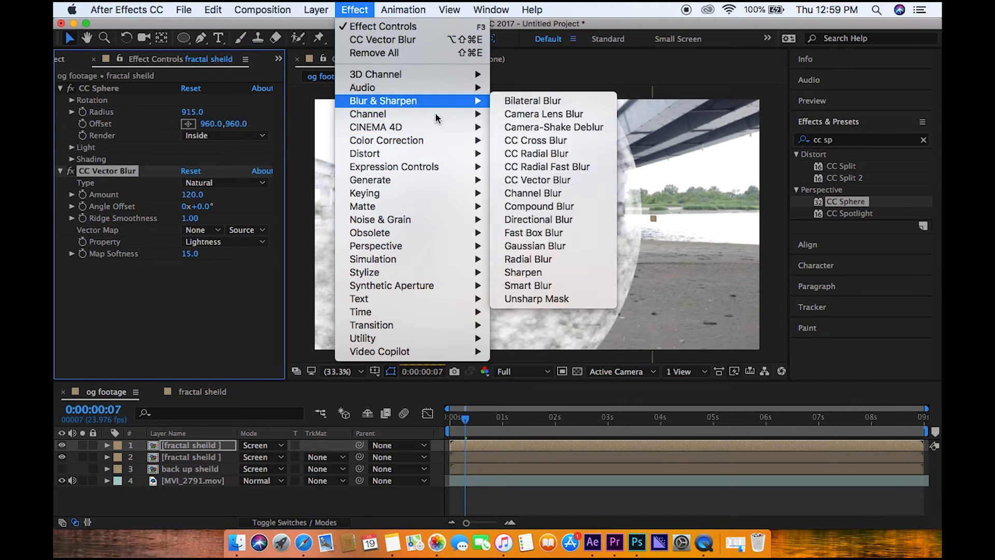
pyautogui.click(520, 247)
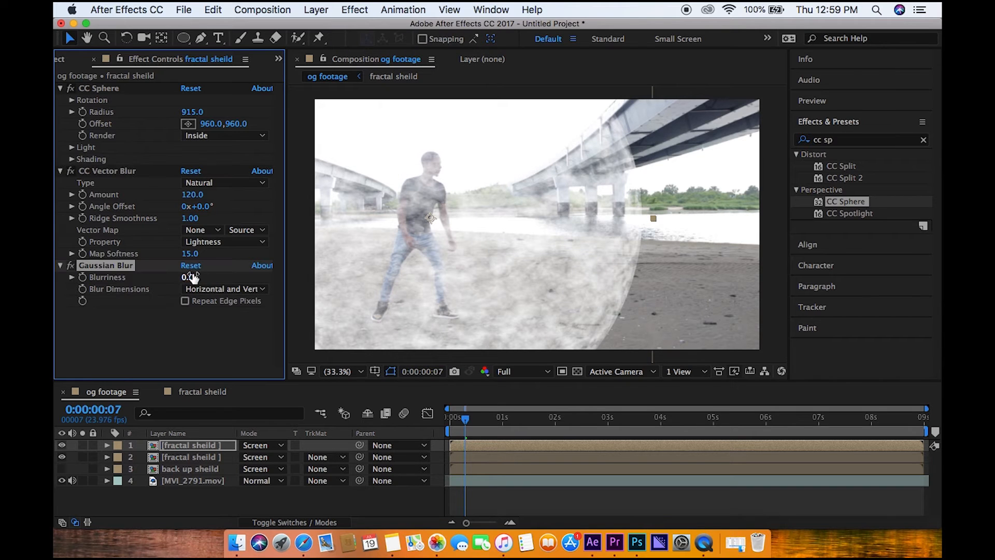
pyautogui.click(190, 279)
pyautogui.write('15')
pyautogui.press('Return')
# Copy the CC Vector Blur and Gaussian Blur effects onto the second fractal sheild layer
pyautogui.click(122, 176)
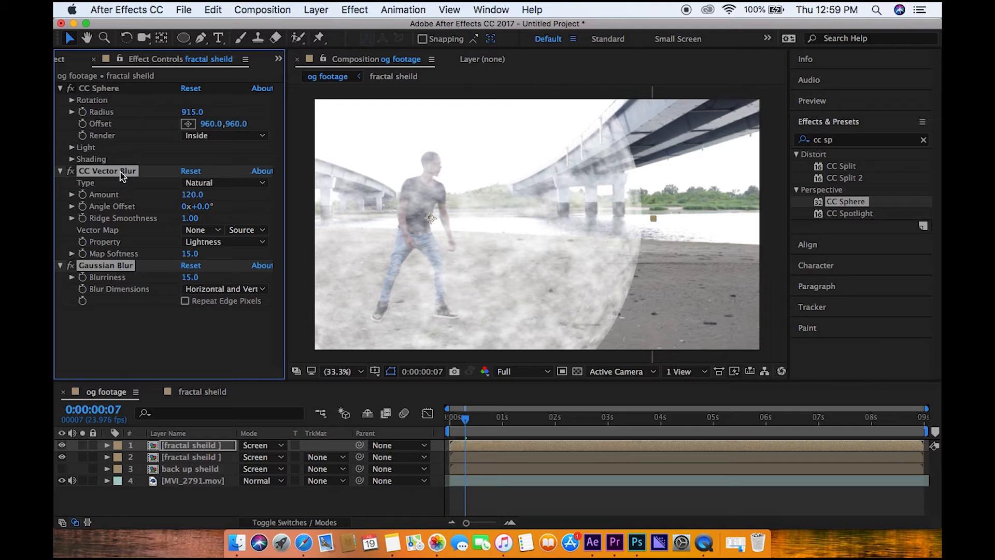
pyautogui.click(168, 457)
pyautogui.click(168, 457)
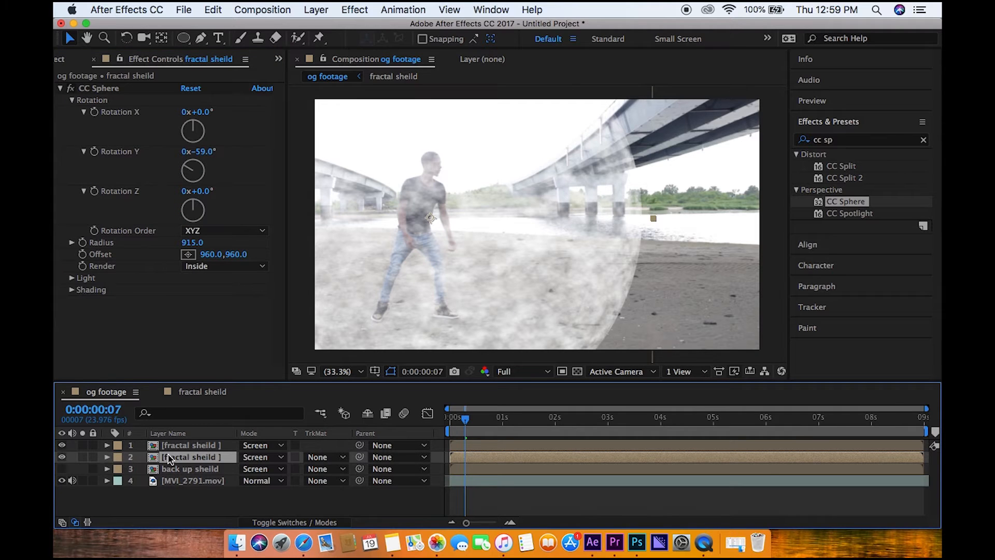
pyautogui.press('super+v')
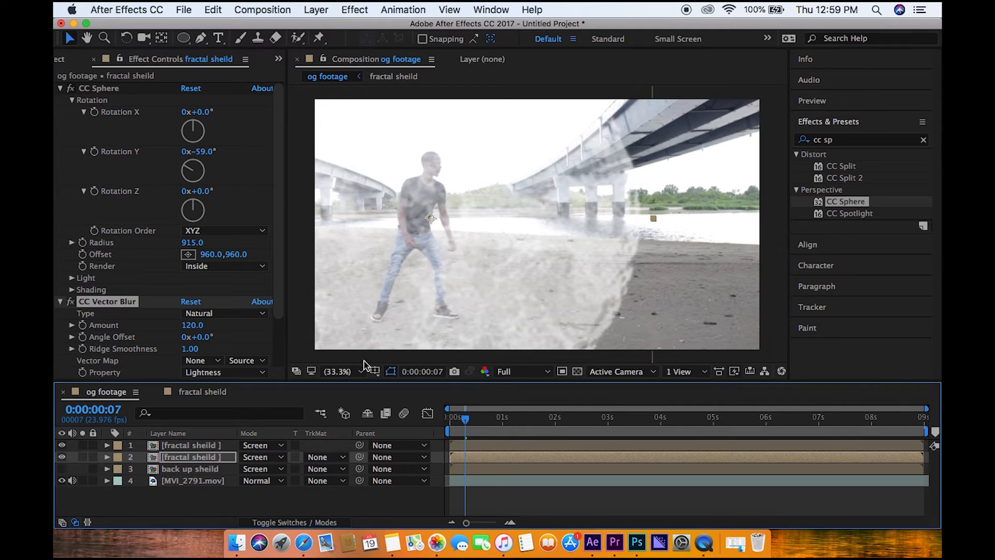
# Pre-compose the two visible fractal sheild layers into a new composition named "shield"
pyautogui.keyDown('shift'); pyautogui.click(220, 447); pyautogui.keyUp('shift')
pyautogui.click(305, 8)
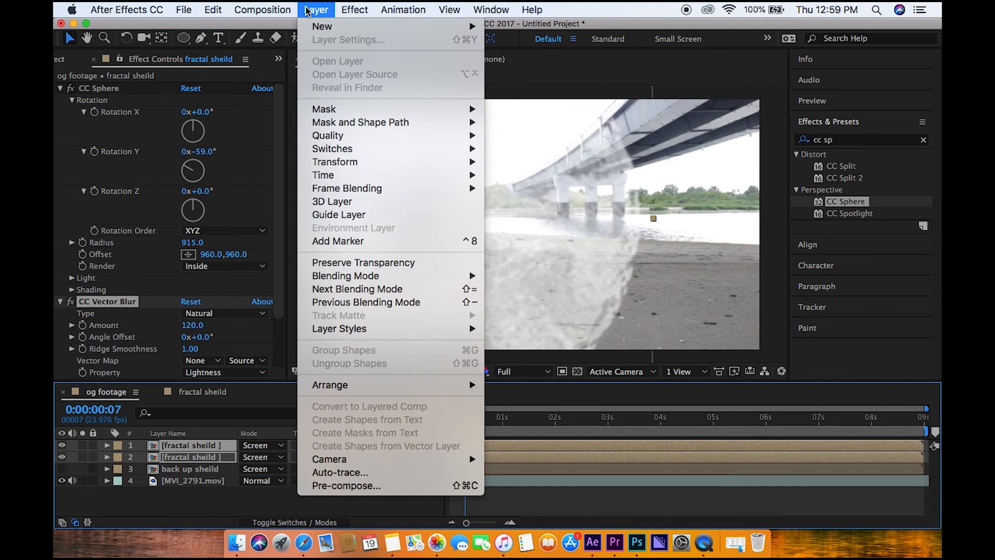
pyautogui.click(409, 486)
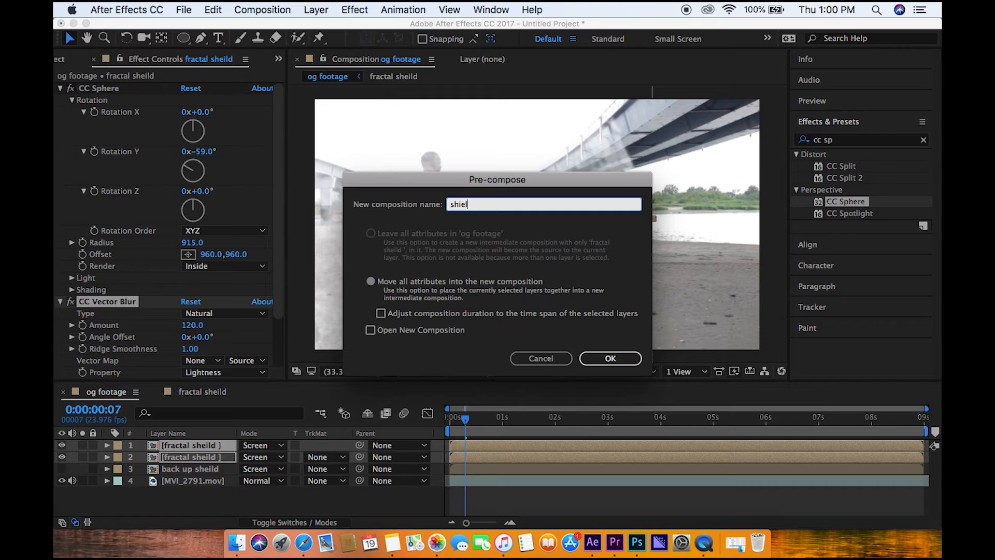
pyautogui.press('Return')
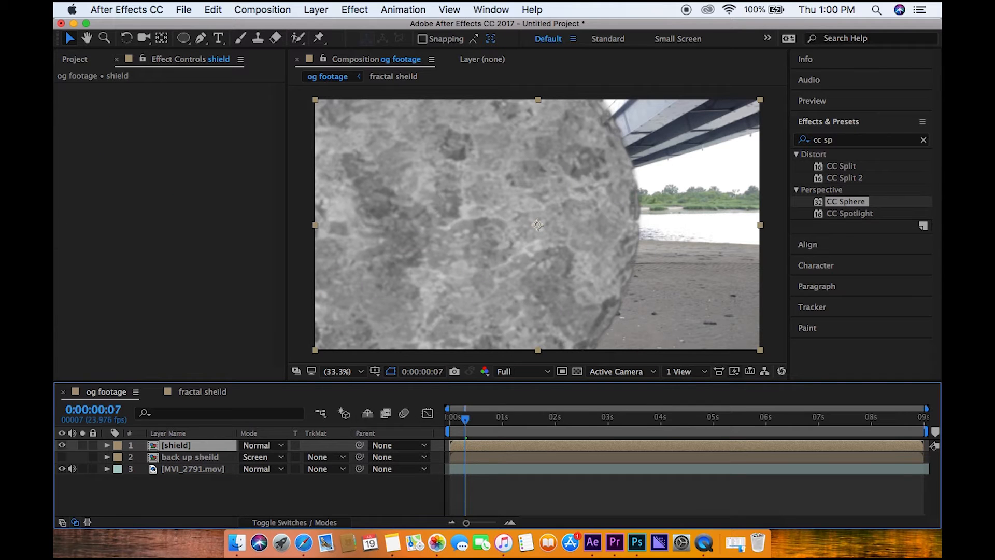
# Set the shield layer's blending mode to Screen and shift the sphere slightly left and down around the man
pyautogui.click(262, 446)
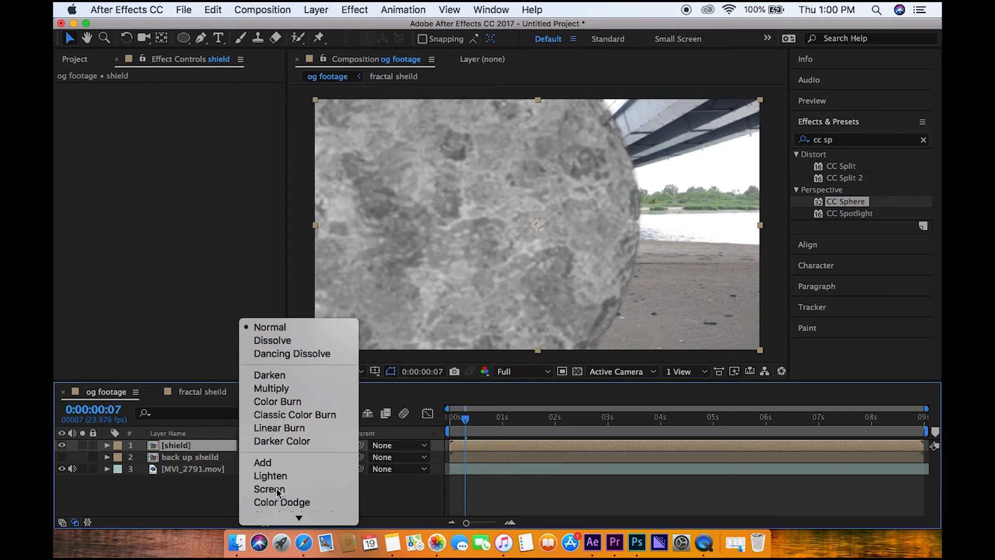
pyautogui.click(279, 490)
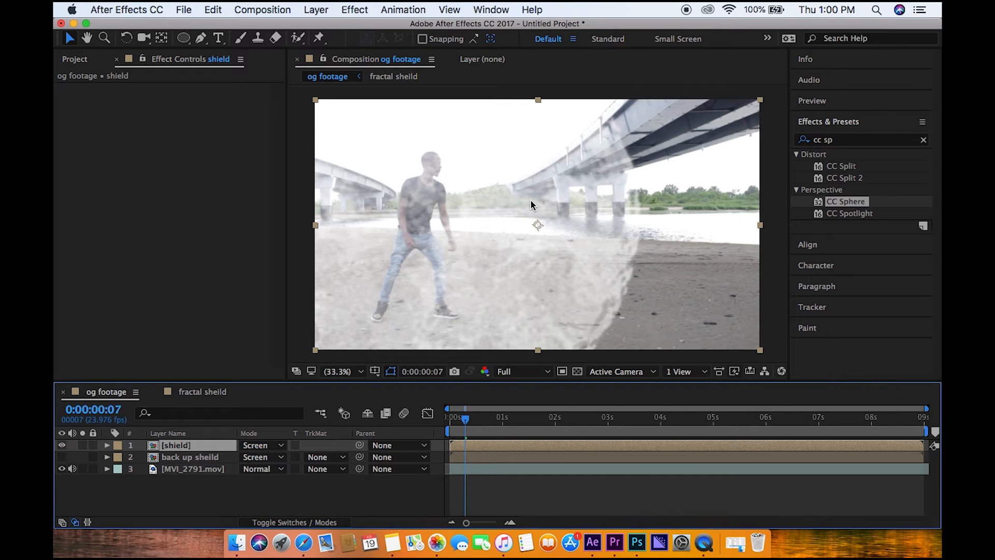
pyautogui.moveTo(555, 224); pyautogui.dragTo(534, 231)
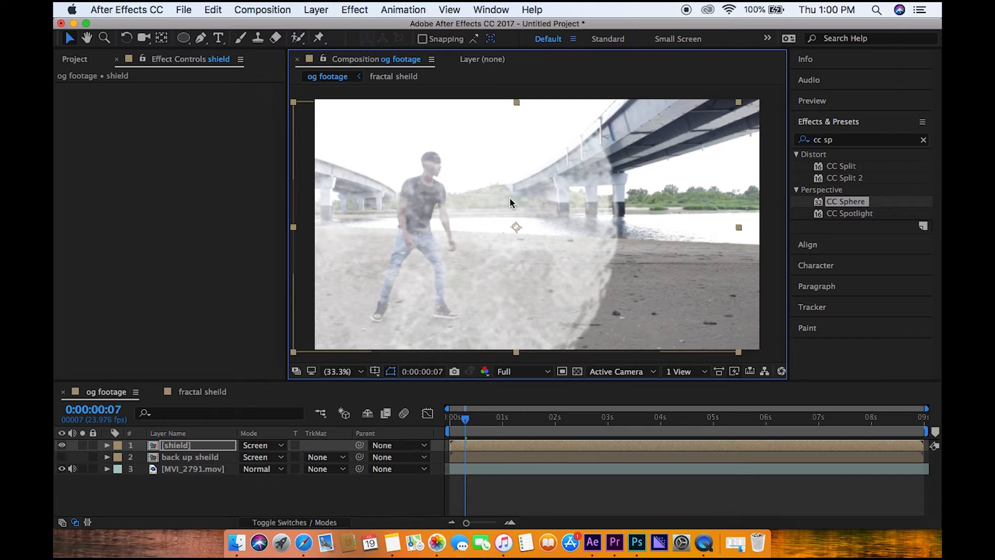
# Apply Curves to the shield layer and bend the RGB curve, lifting the shadows, lowering the midtones and raising the highlights for more contrast
pyautogui.click(354, 9)
pyautogui.moveTo(399, 106)
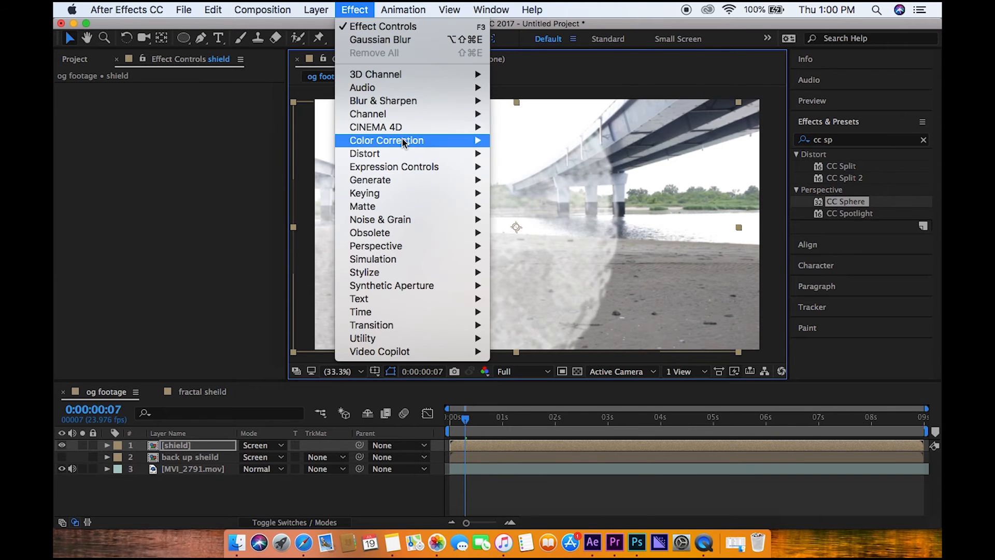
pyautogui.moveTo(428, 144)
pyautogui.click(535, 321)
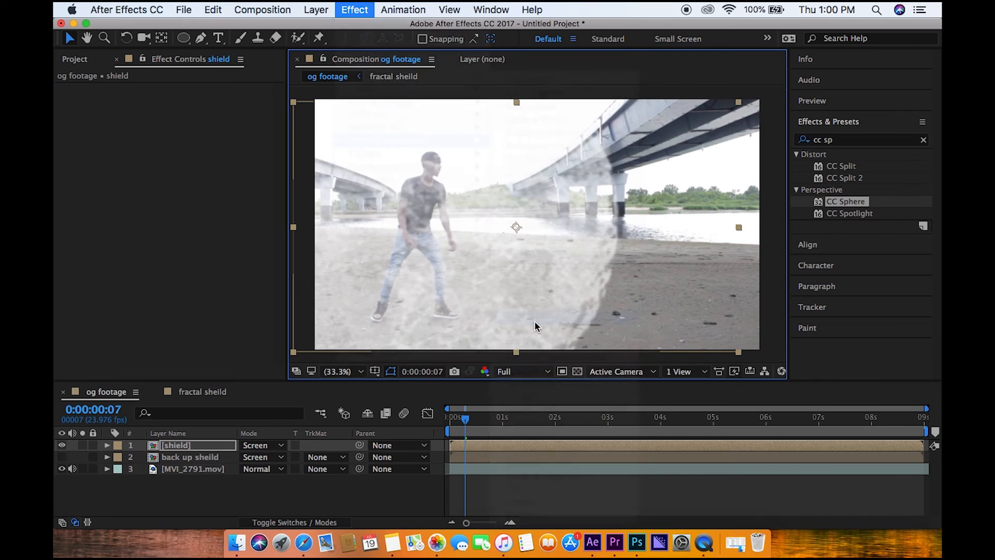
pyautogui.click(136, 264)
pyautogui.click(169, 230)
pyautogui.click(210, 190)
pyautogui.moveTo(168, 230); pyautogui.dragTo(128, 262)
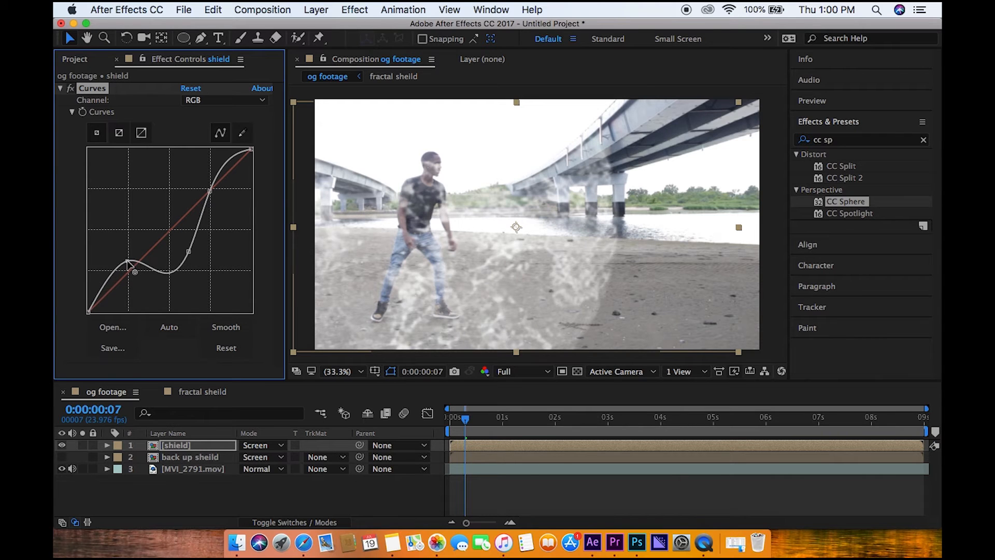
pyautogui.moveTo(209, 190); pyautogui.dragTo(207, 195)
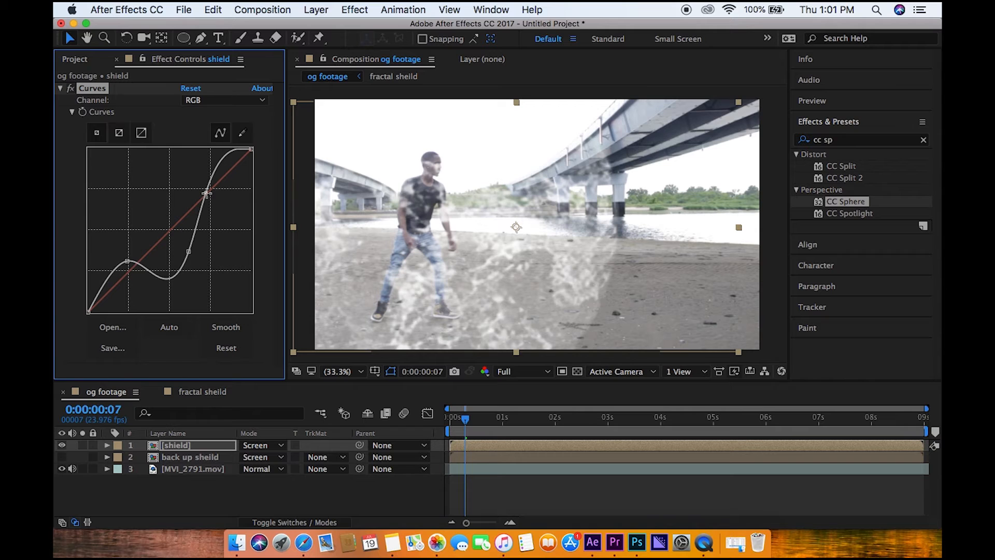
# Apply Video Copilot's Heat Distortion to the shield layer with the Smoke noise pattern and a distortion amount of 32
pyautogui.click(337, 12)
pyautogui.moveTo(466, 352)
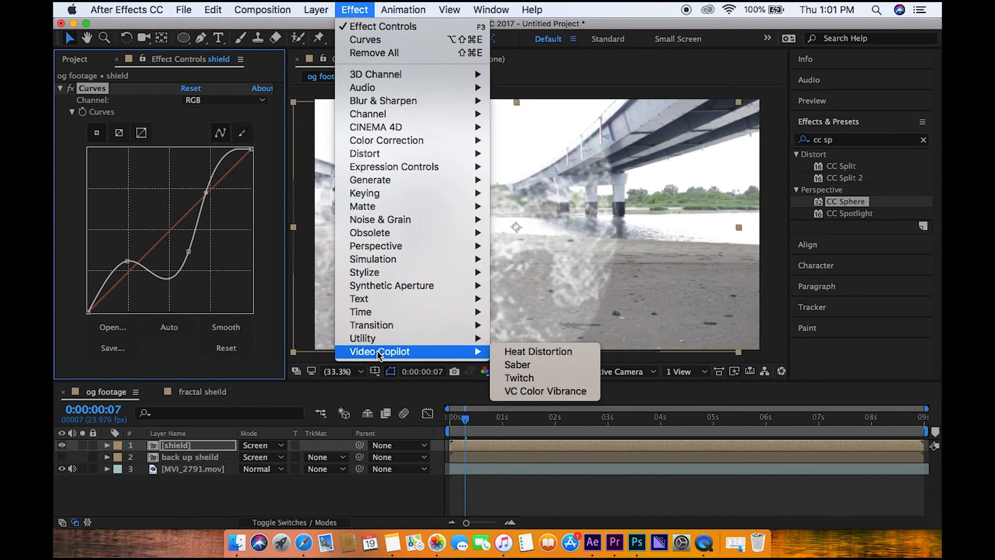
pyautogui.click(513, 352)
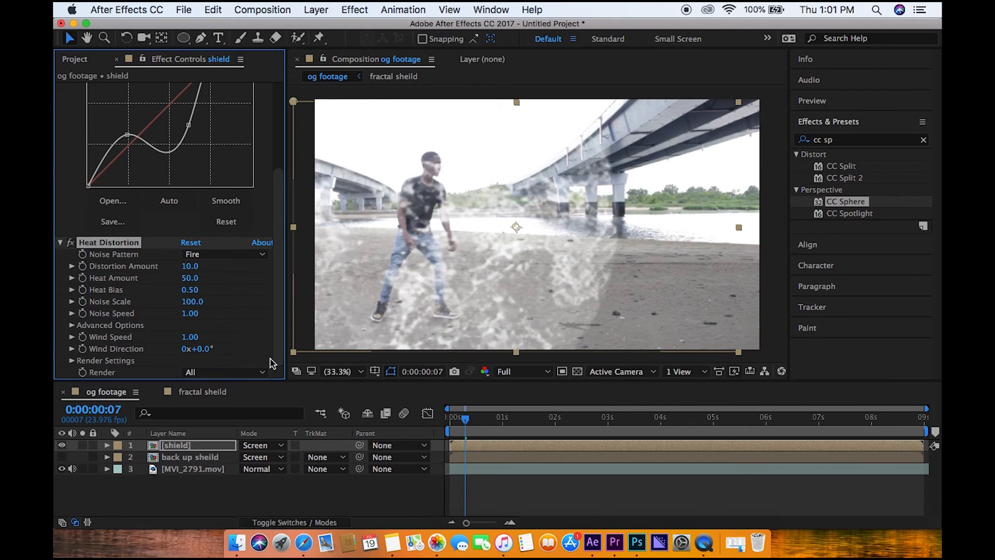
pyautogui.click(207, 255)
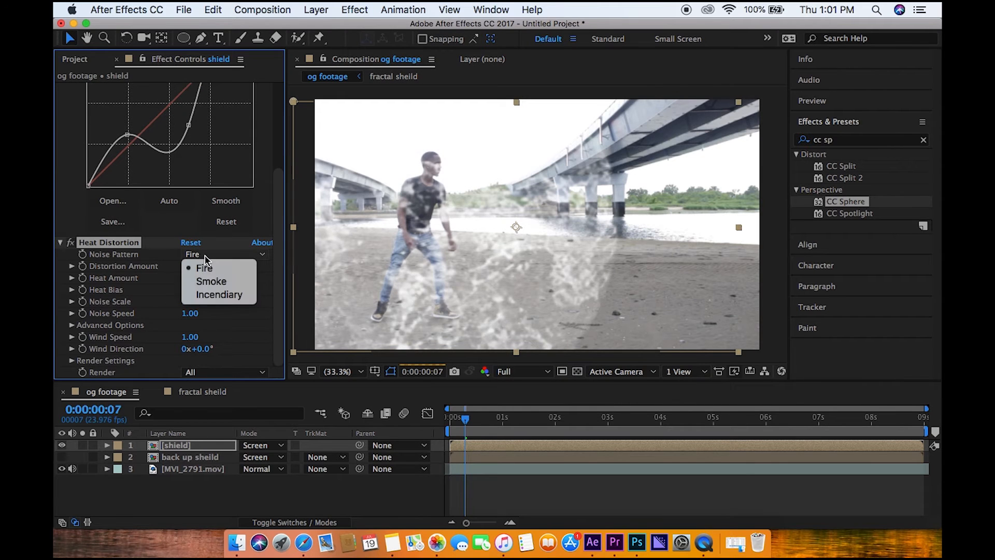
pyautogui.click(209, 282)
pyautogui.click(190, 266)
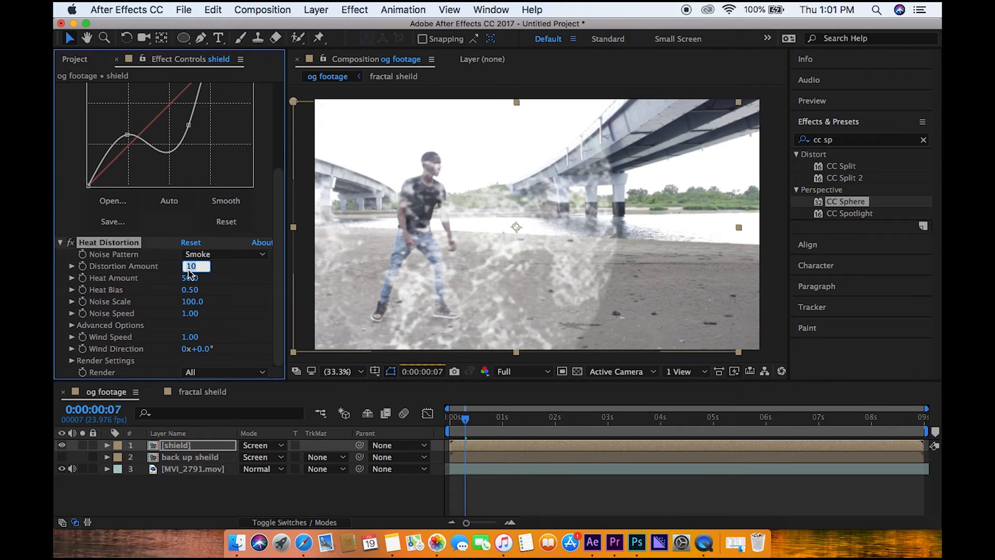
pyautogui.write('32')
pyautogui.press('Return')
pyautogui.click(189, 279)
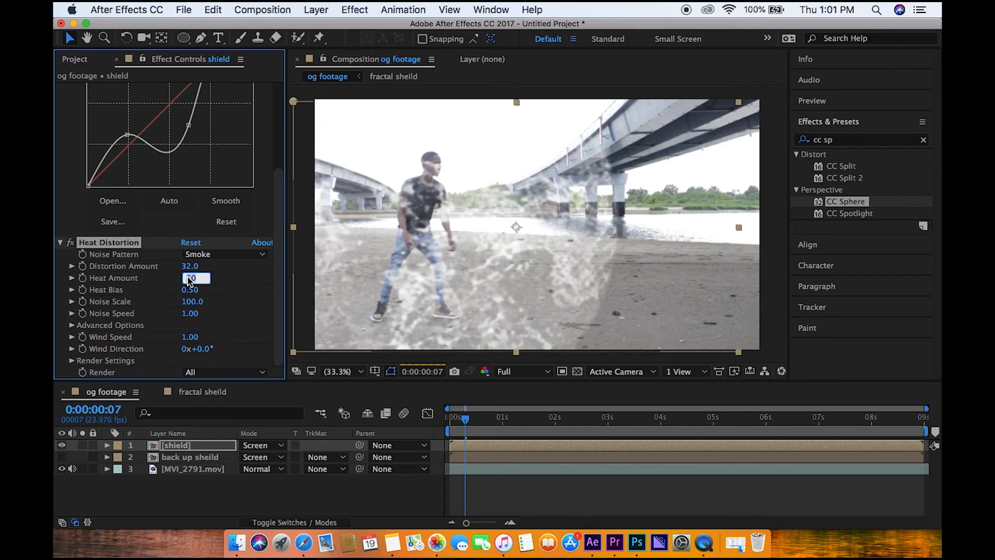
pyautogui.click(223, 281)
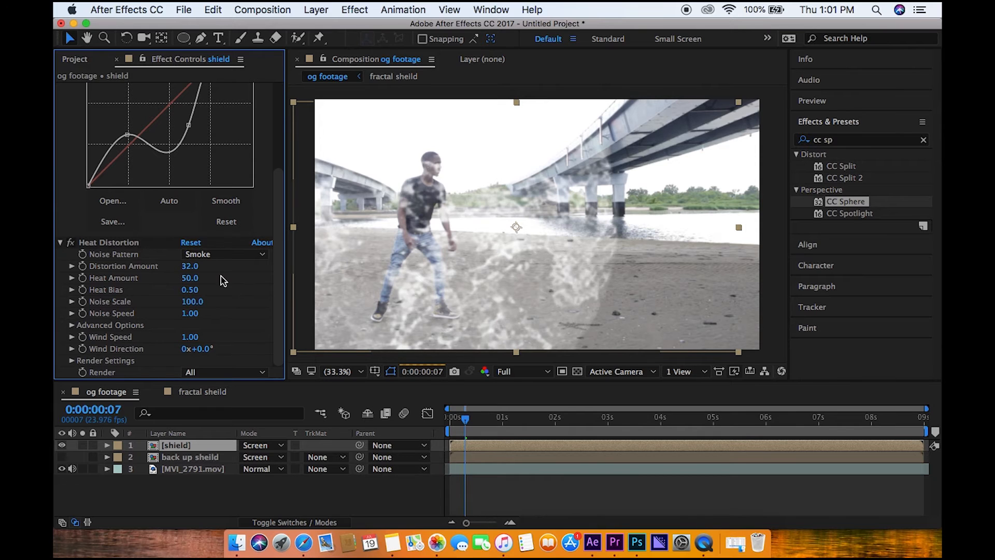
# Set the Heat Distortion's noise speed to 1.58 and its wind speed to 1.22
pyautogui.click(193, 316)
pyautogui.write('1.58')
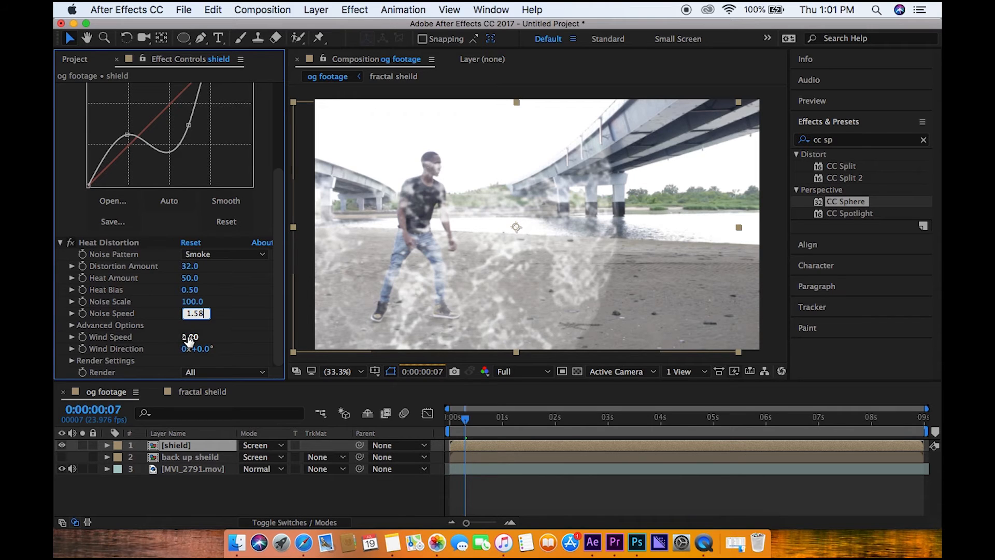
pyautogui.click(188, 338)
pyautogui.write('1')
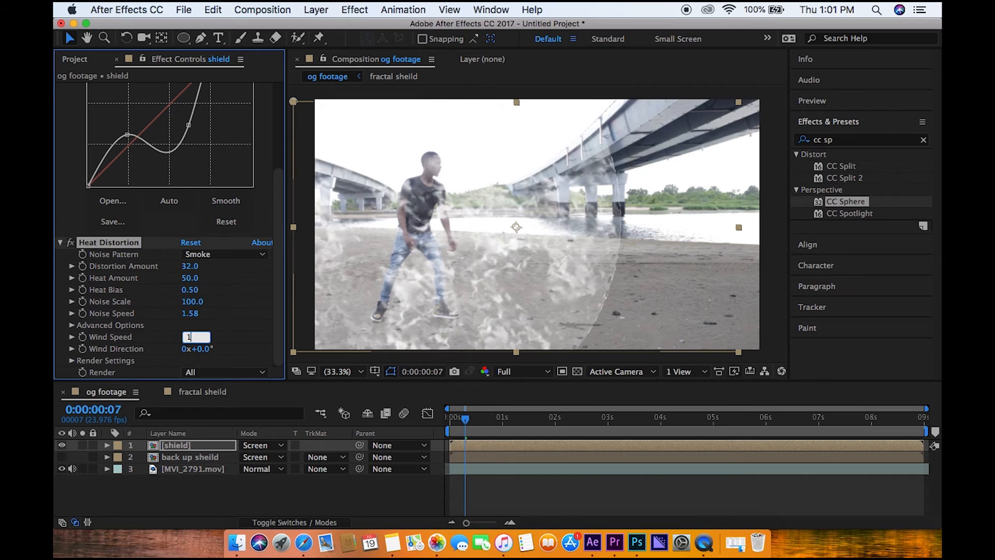
pyautogui.write('.22')
pyautogui.press('Return')
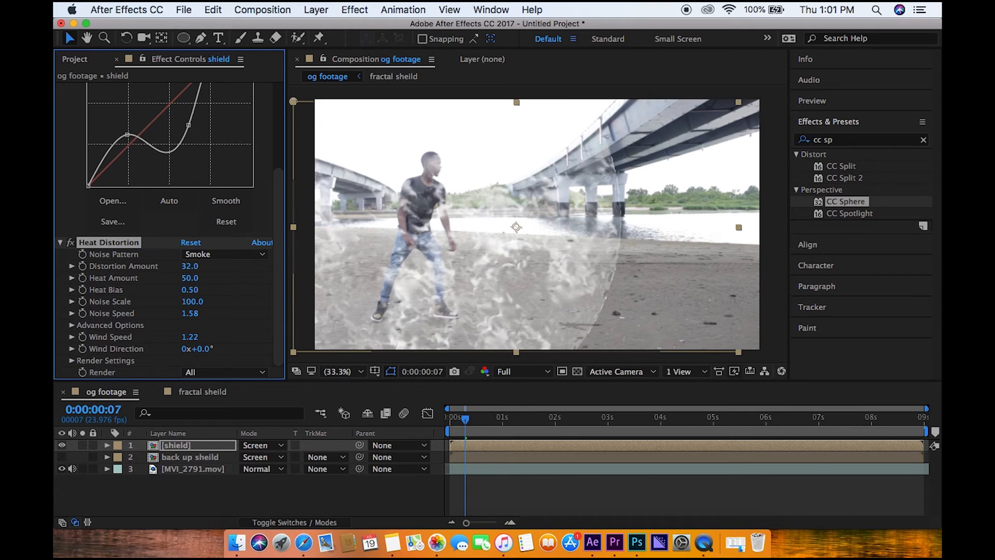
pyautogui.press('h')
pyautogui.moveTo(648, 288); pyautogui.dragTo(662, 282)
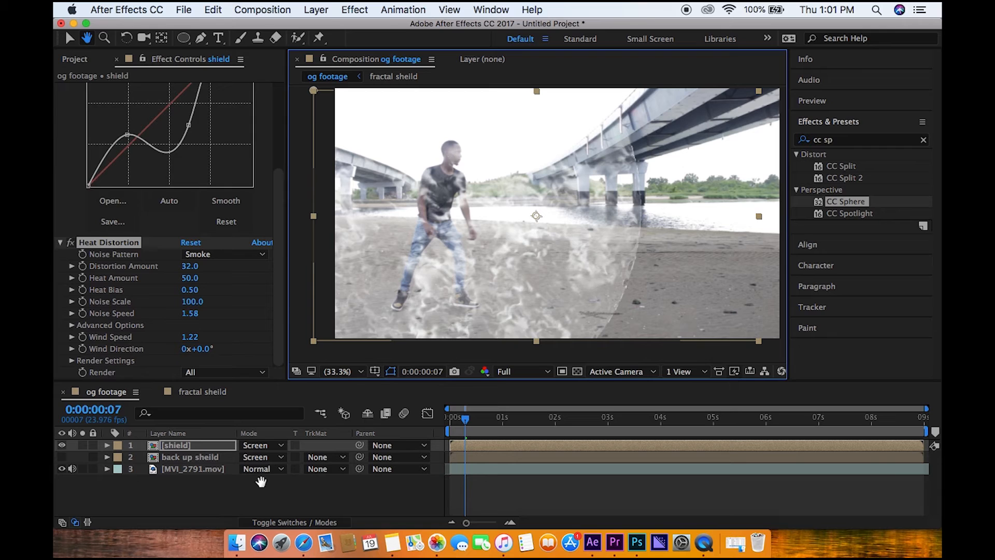
pyautogui.press('super+d')
pyautogui.press('super+z')
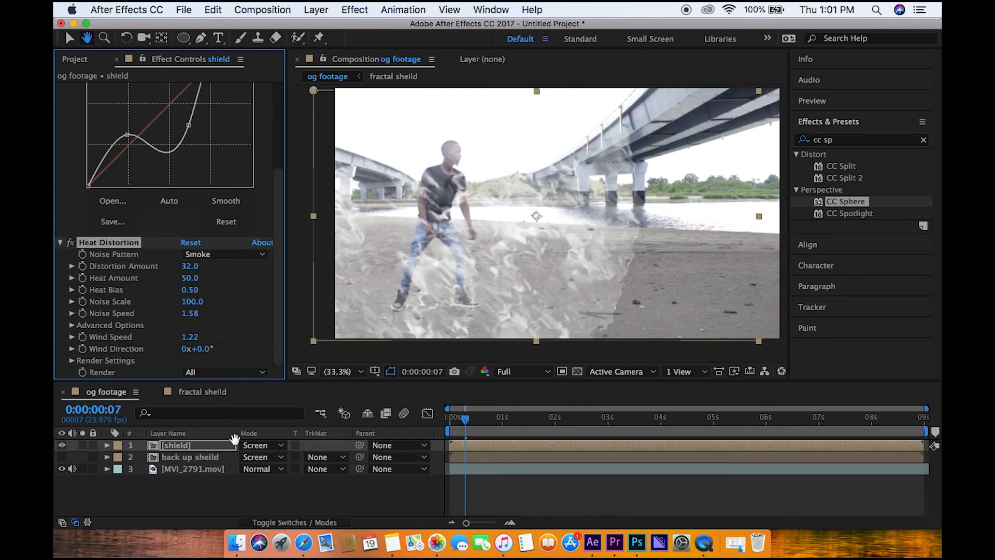
# Open the shield pre-composition from its layer in the og footage composition
pyautogui.click(202, 445)
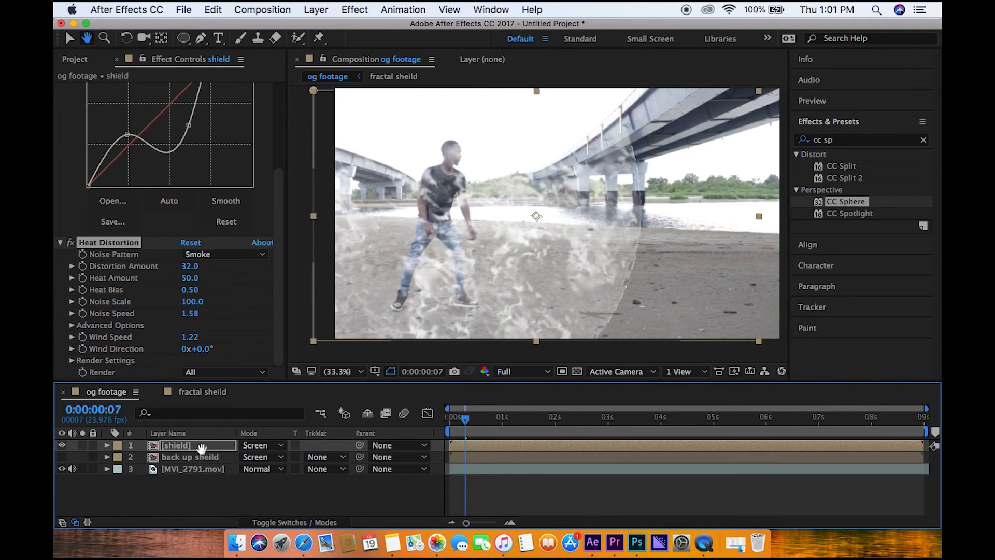
pyautogui.doubleClick(201, 446)
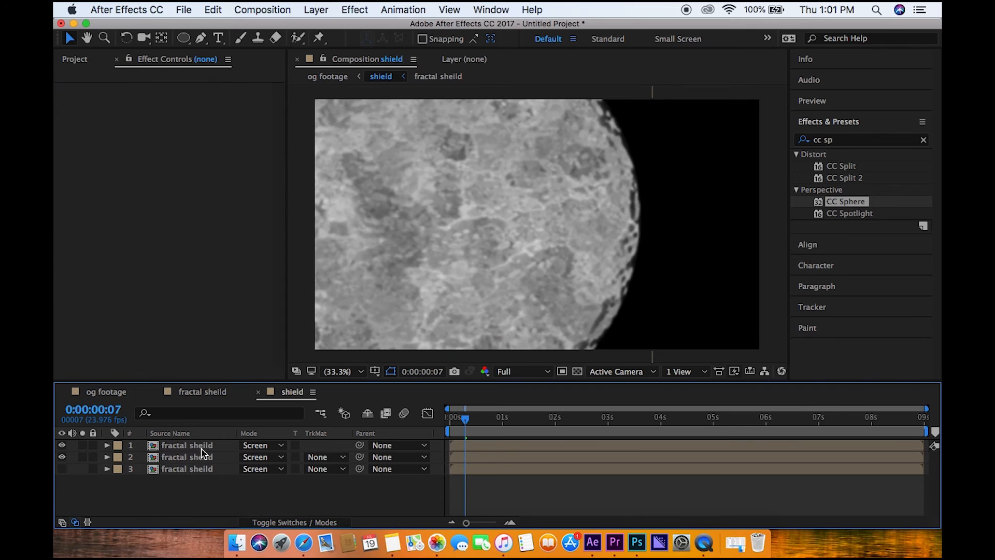
# Return to the og footage composition and duplicate its shield layer
pyautogui.click(182, 392)
pyautogui.click(125, 392)
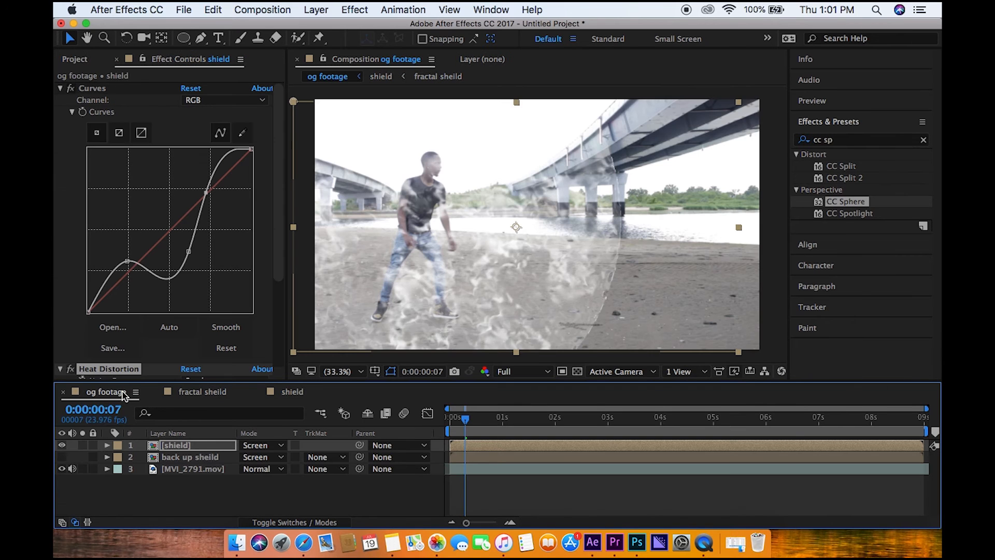
pyautogui.click(204, 447)
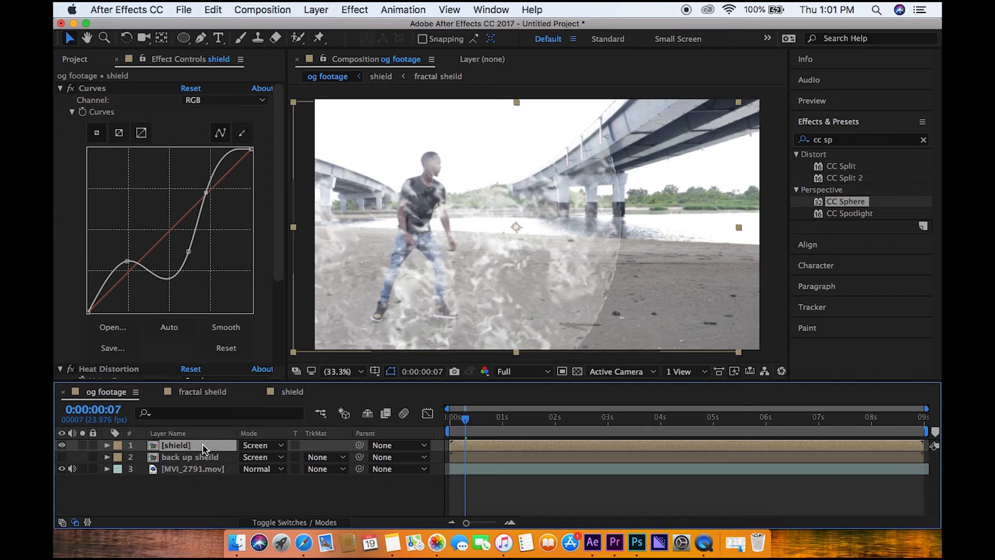
pyautogui.press('super+d')
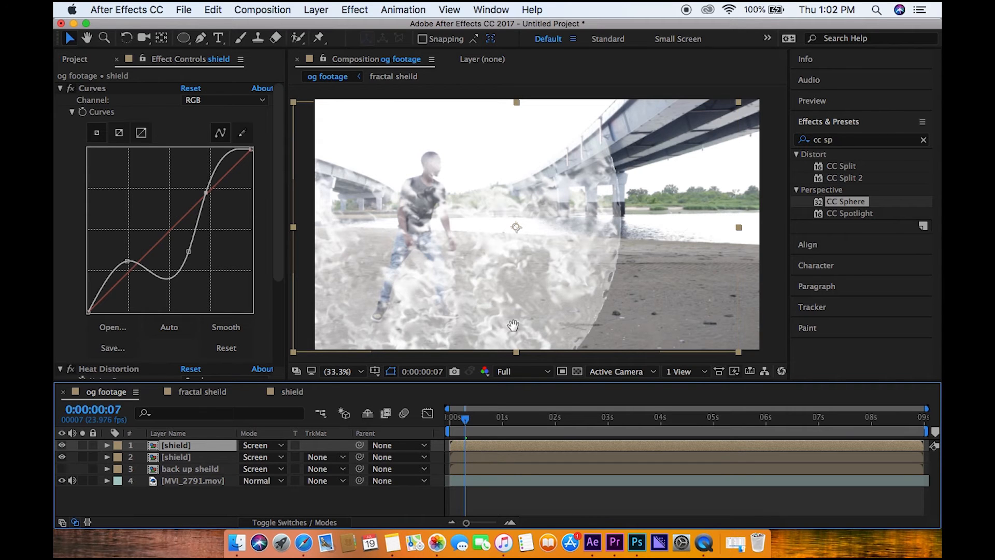
pyautogui.moveTo(513, 325); pyautogui.dragTo(523, 310)
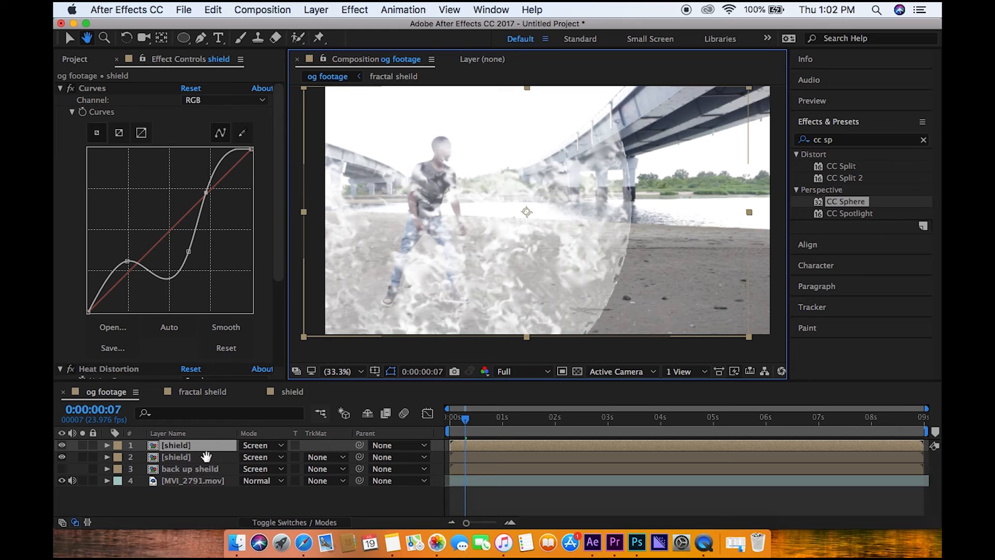
pyautogui.press('v')
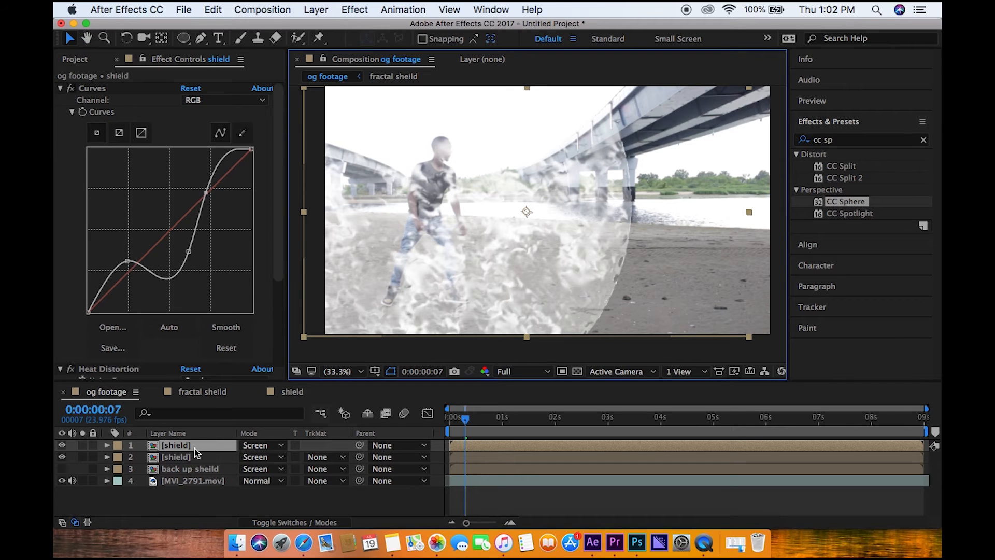
# Rename the upper copy of the shield layer as outter glow
pyautogui.click(195, 449)
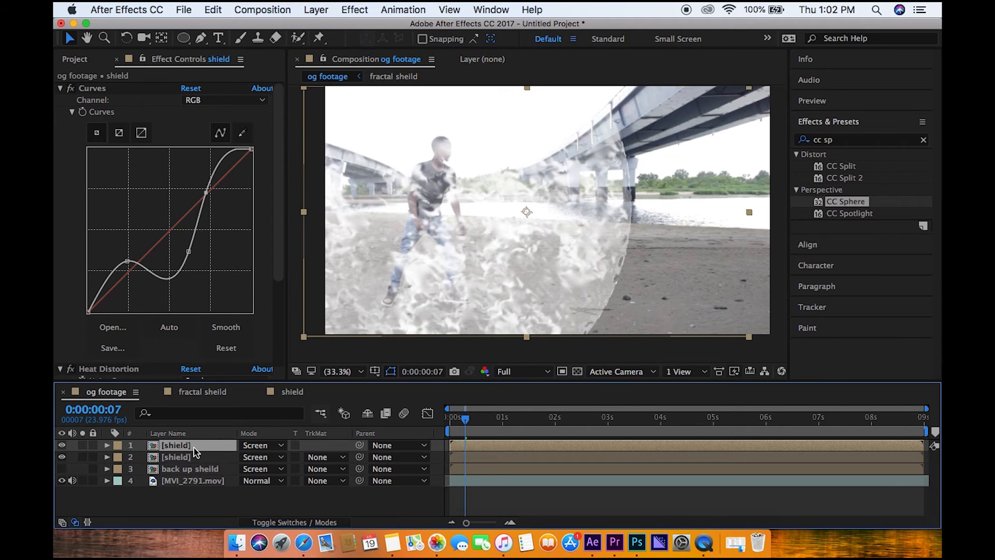
pyautogui.rightClick(186, 451)
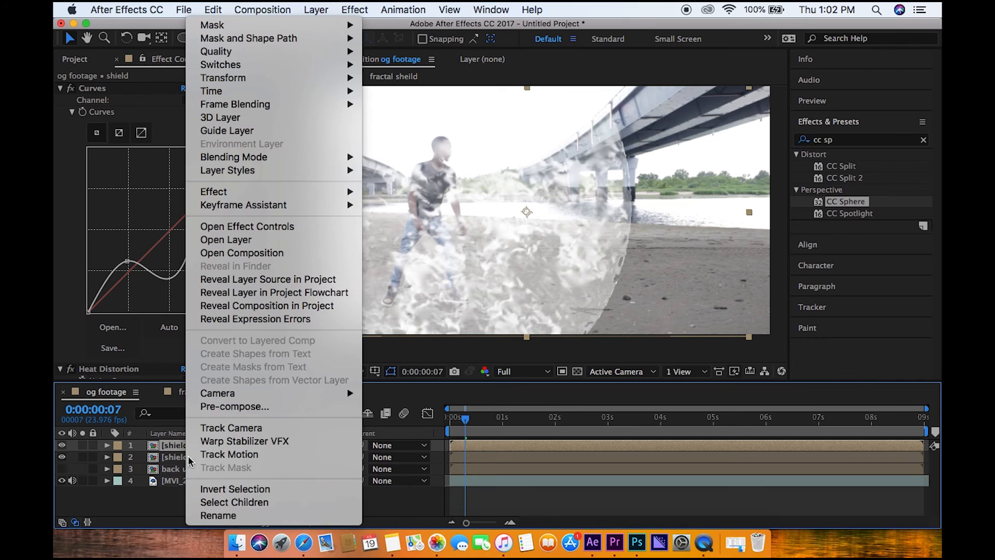
pyautogui.click(218, 518)
pyautogui.write('inn')
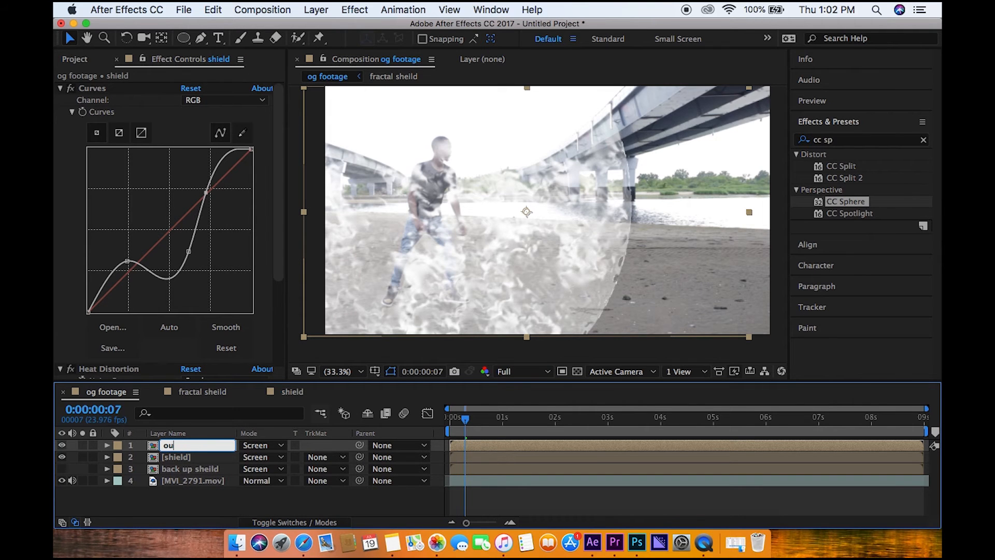
pyautogui.write('ter glow')
pyautogui.press('Return')
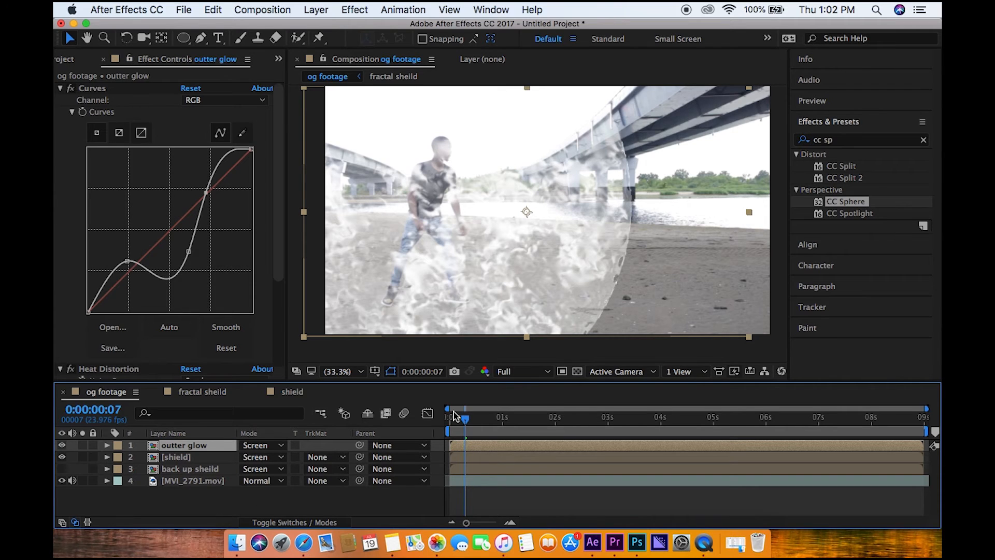
# Draw a closed Pen mask on the outter glow layer, following the sphere's curved edge and enclosing the man's side of the frame
pyautogui.press('g')
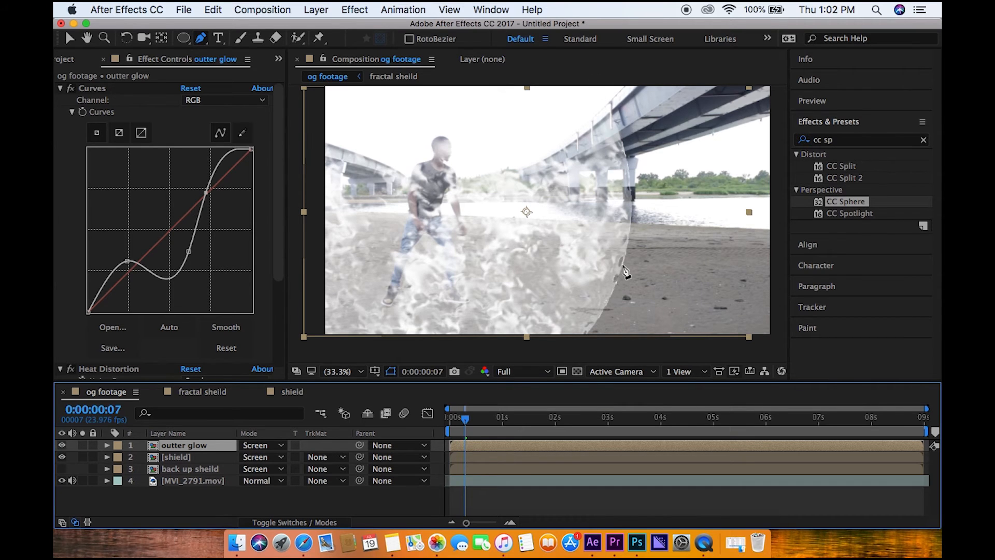
pyautogui.click(578, 342)
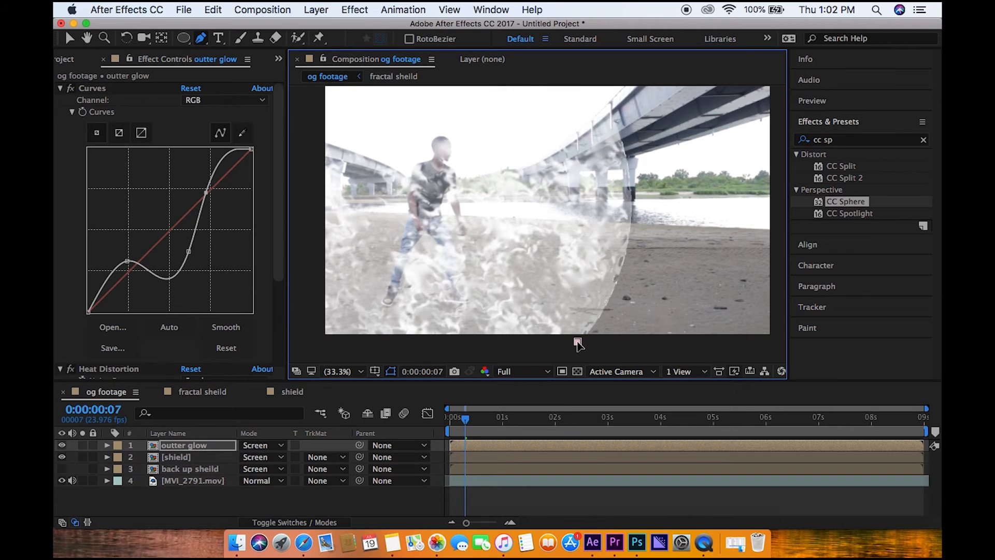
pyautogui.click(599, 87)
pyautogui.scroll(1, 599, 92)
pyautogui.moveTo(598, 89); pyautogui.dragTo(533, 8)
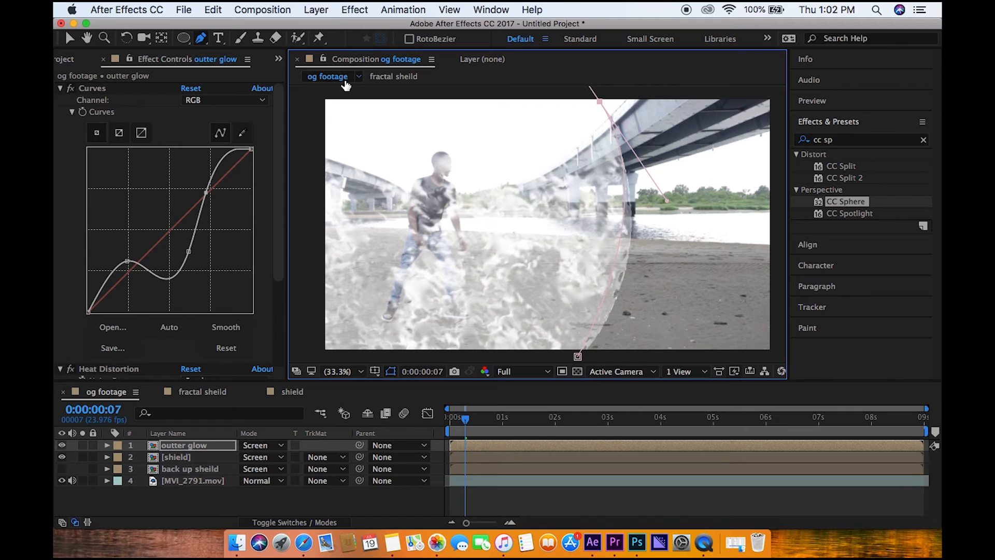
pyautogui.click(311, 96)
pyautogui.click(307, 344)
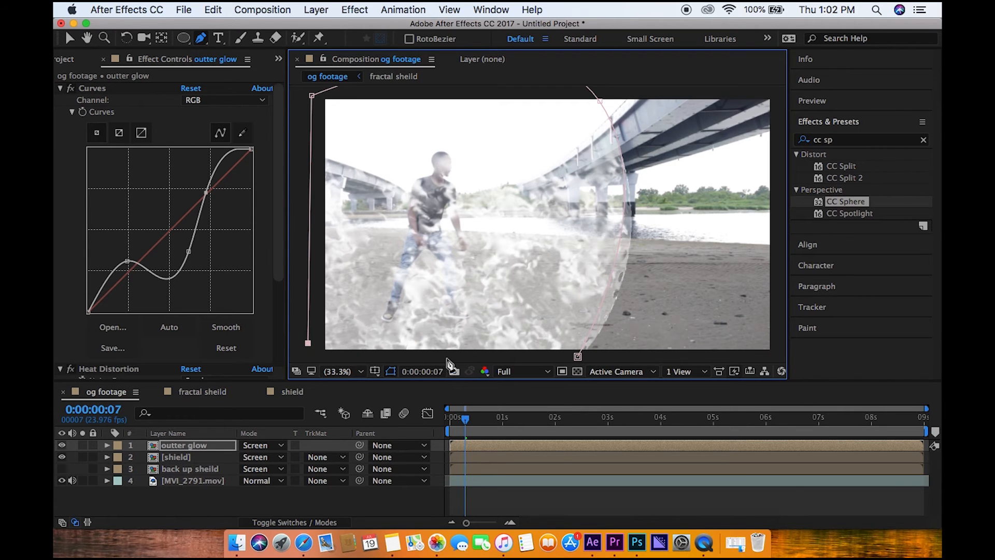
pyautogui.moveTo(580, 357); pyautogui.dragTo(609, 351)
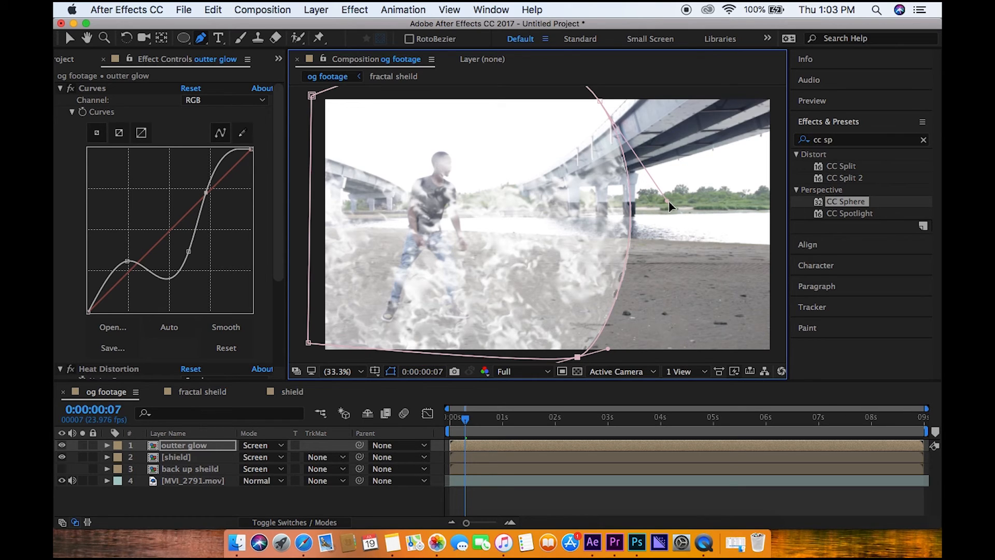
# Refine the mask's curve handles and lower corner points so the outline fits the sphere's edge and runs along the frame's bottom
pyautogui.moveTo(668, 203); pyautogui.dragTo(666, 204)
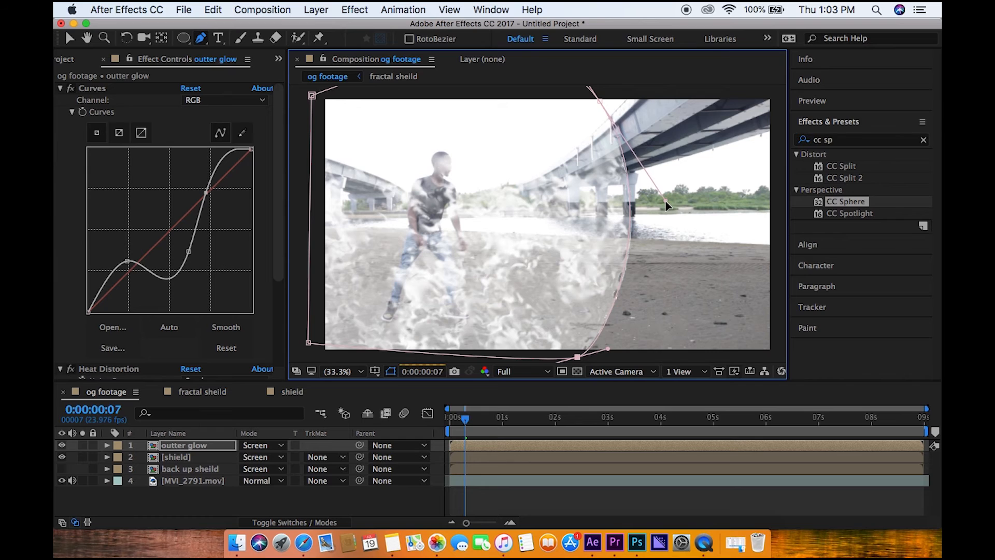
pyautogui.moveTo(666, 202); pyautogui.dragTo(665, 201)
pyautogui.moveTo(608, 350); pyautogui.dragTo(609, 359)
pyautogui.moveTo(606, 359)
pyautogui.mouseDown()
pyautogui.moveTo(616, 360)
pyautogui.moveTo(617, 348)
pyautogui.mouseUp()
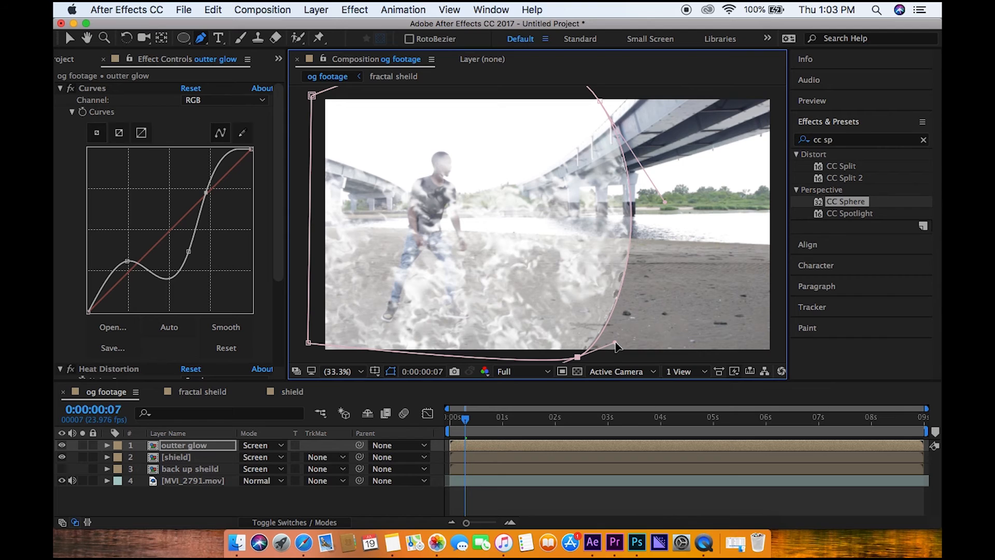
pyautogui.moveTo(308, 343); pyautogui.dragTo(310, 357)
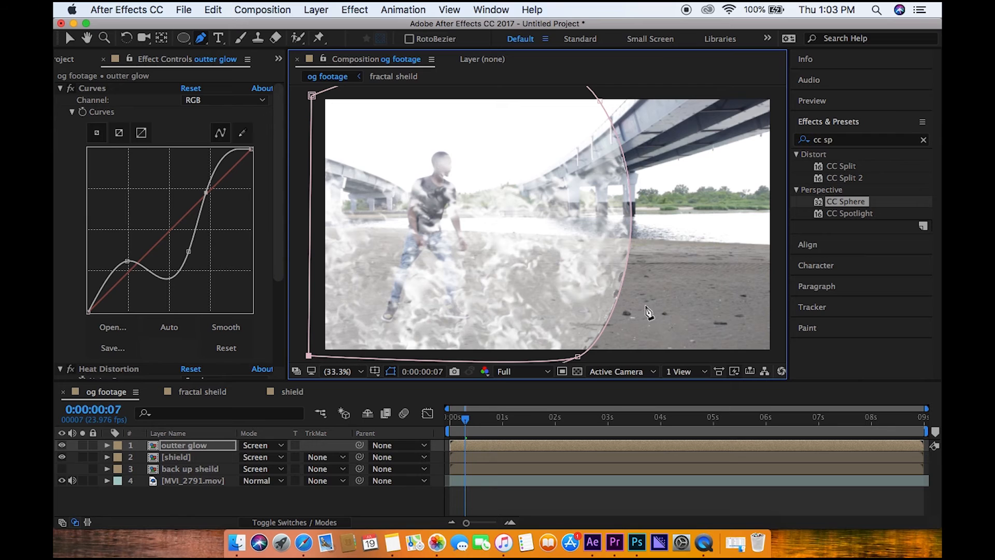
pyautogui.click(578, 357)
pyautogui.moveTo(577, 357); pyautogui.dragTo(583, 352)
pyautogui.click(309, 355)
pyautogui.moveTo(309, 354); pyautogui.dragTo(307, 348)
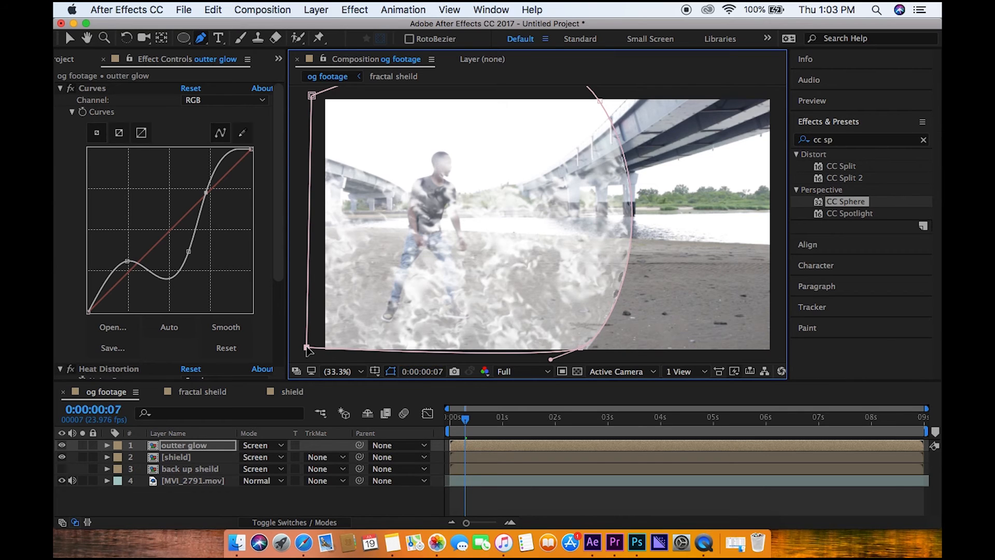
# Apply Video Copilot's Saber to the outter glow layer and set its core type to Layer Masks
pyautogui.click(363, 9)
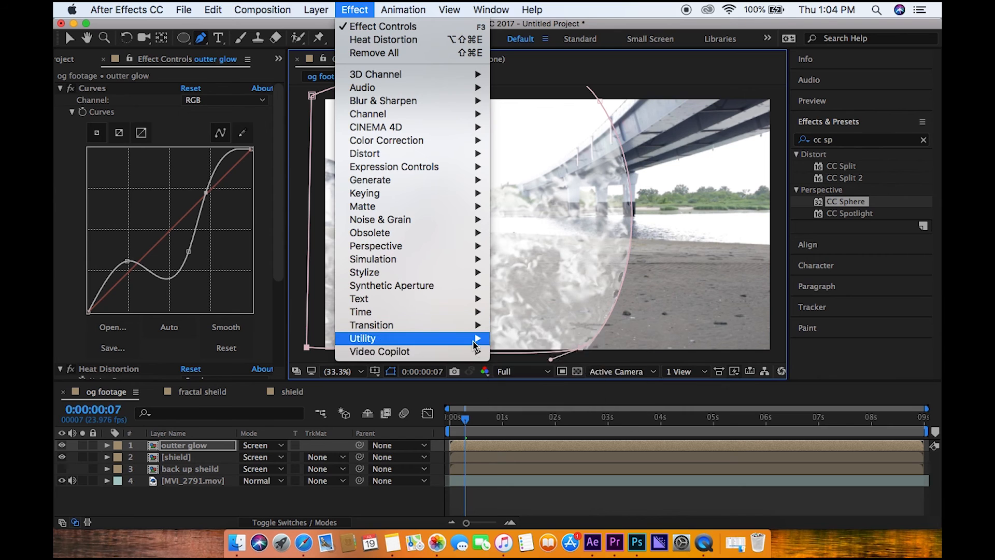
pyautogui.moveTo(477, 352)
pyautogui.click(513, 364)
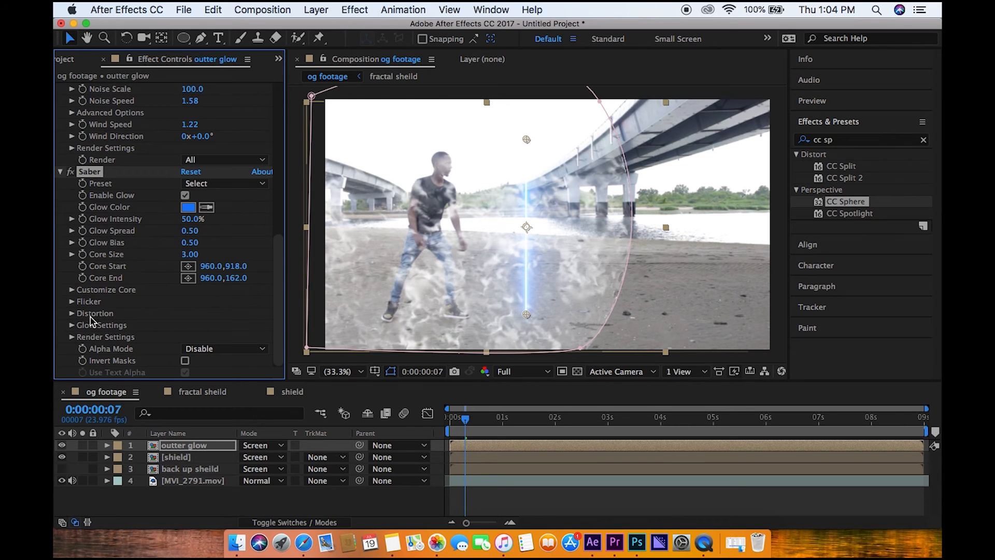
pyautogui.click(71, 289)
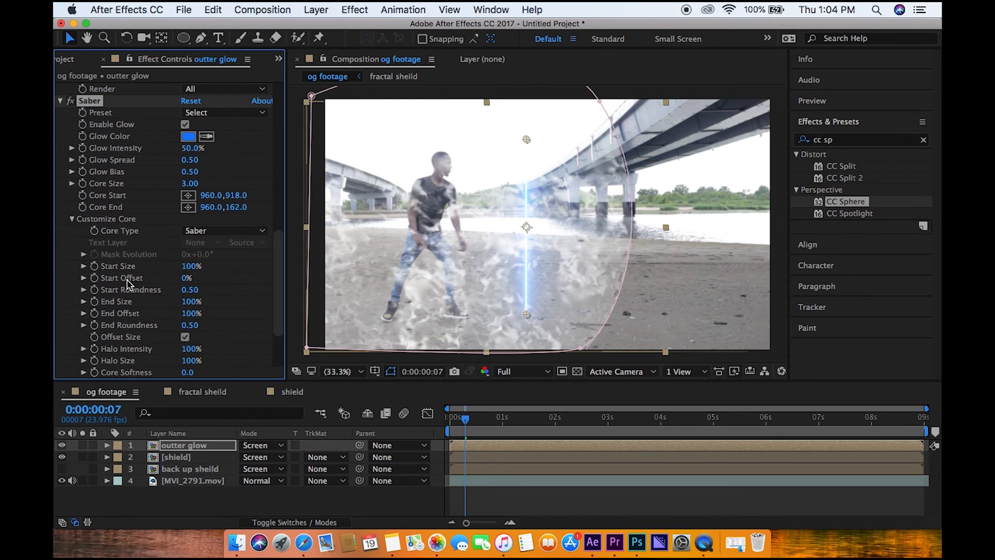
pyautogui.click(215, 233)
pyautogui.click(218, 258)
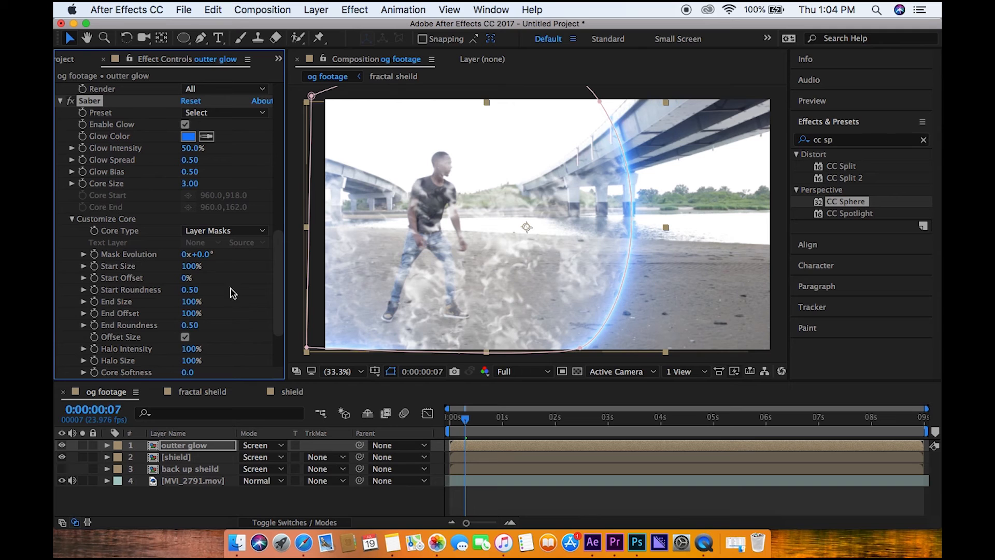
# Raise the mask's lower edge slightly into the frame and set the outter glow mask's feather to 12 pixels
pyautogui.moveTo(486, 355); pyautogui.dragTo(486, 347)
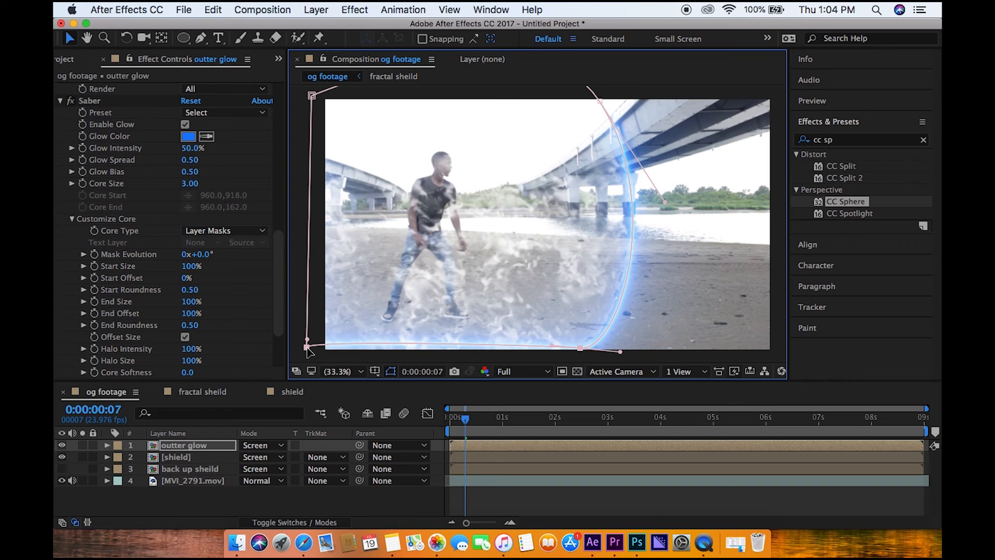
pyautogui.click(194, 445)
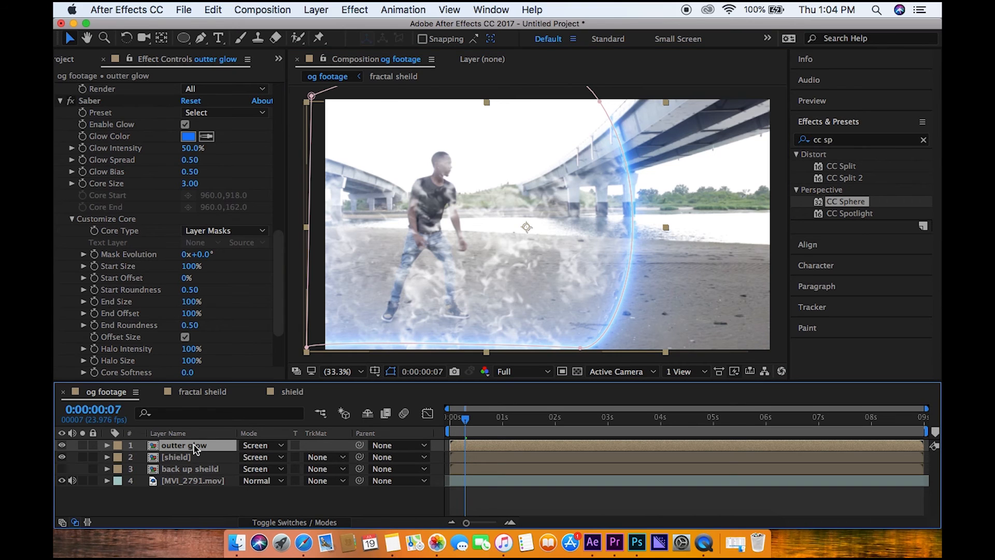
pyautogui.press('m')
pyautogui.press('m')
pyautogui.press('m')
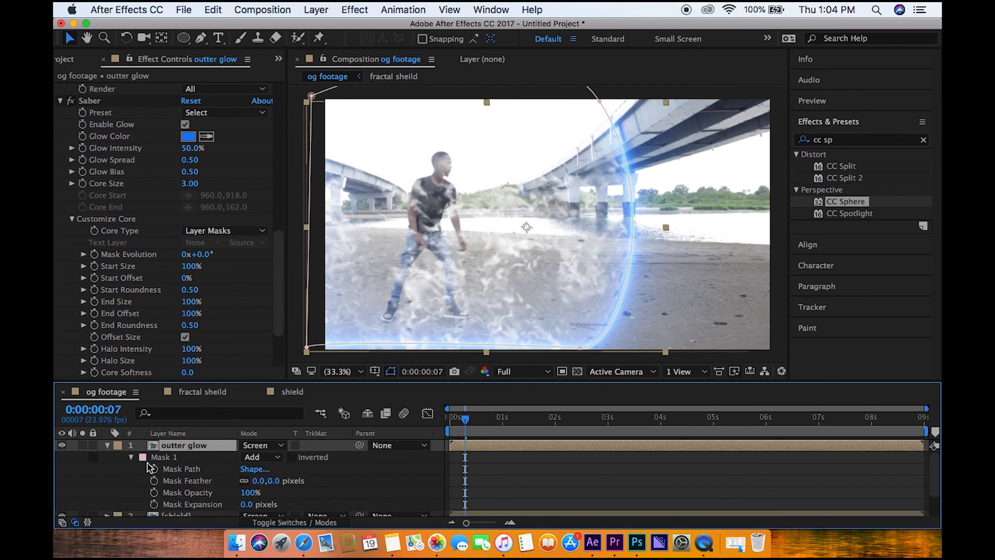
pyautogui.moveTo(255, 481); pyautogui.dragTo(264, 483)
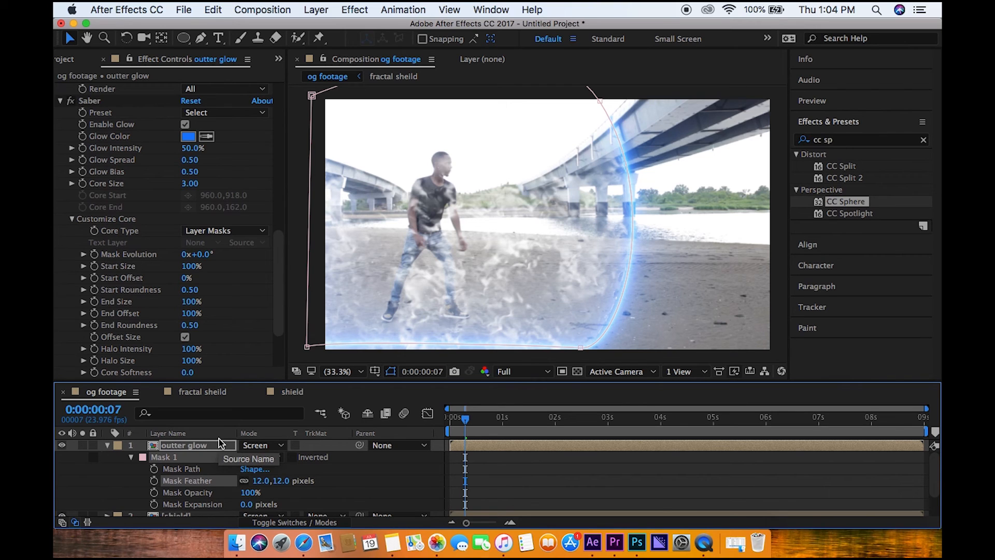
# Set Saber's glow intensity to 66% and collapse the core settings and the outter glow layer's properties
pyautogui.click(190, 149)
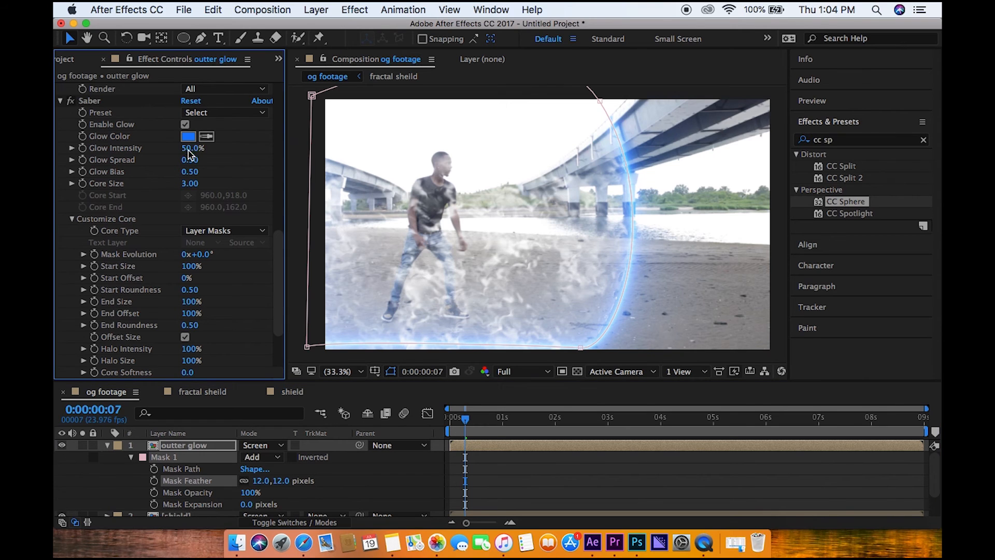
pyautogui.write('66')
pyautogui.press('Return')
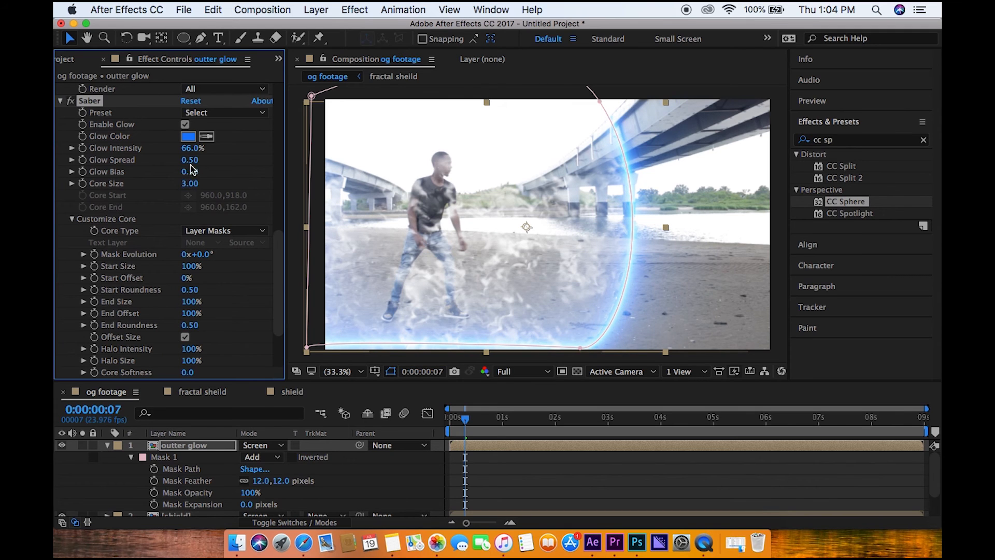
pyautogui.click(72, 219)
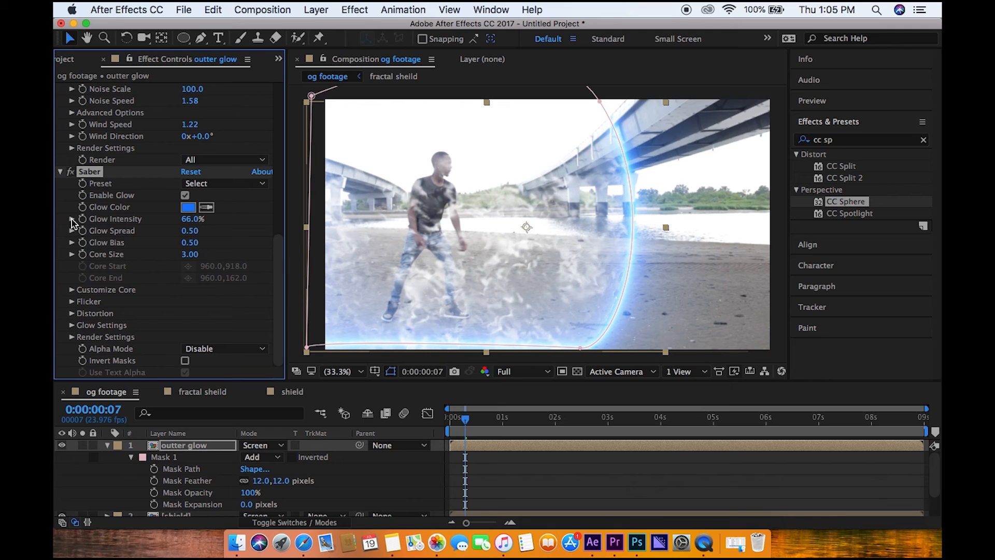
pyautogui.click(108, 445)
# Apply VC Color Vibrance to the shield layer and set its colour to a deep blue
pyautogui.click(176, 457)
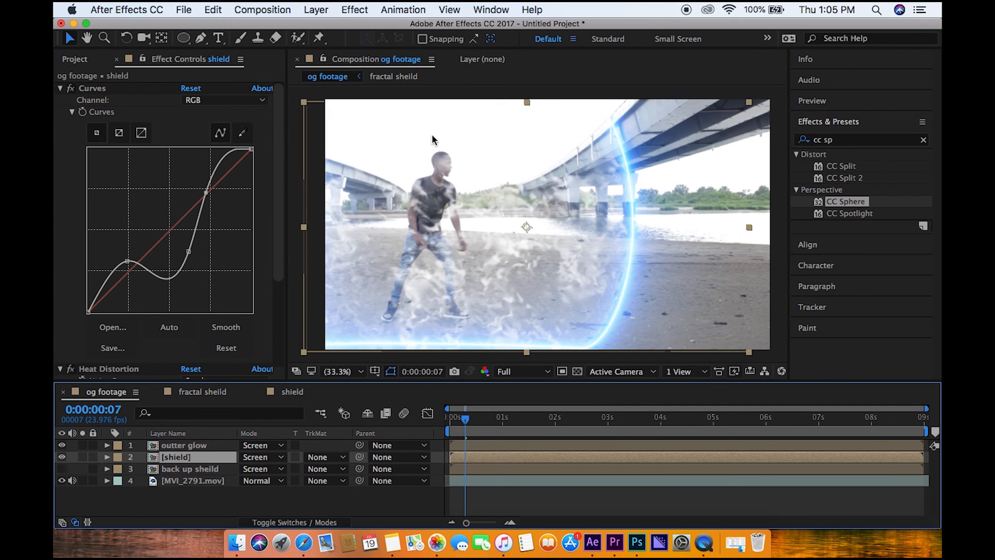
pyautogui.click(314, 10)
pyautogui.moveTo(355, 10)
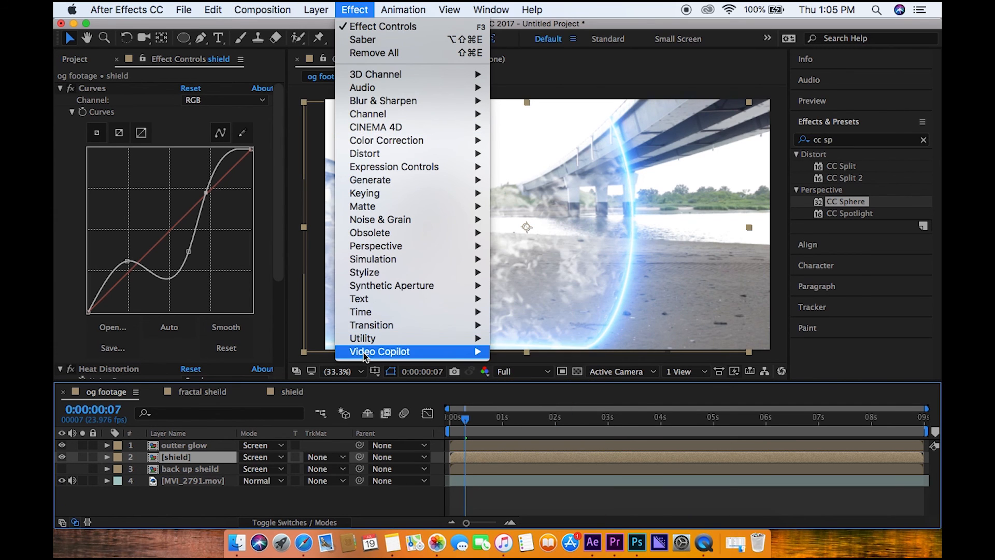
pyautogui.moveTo(417, 352)
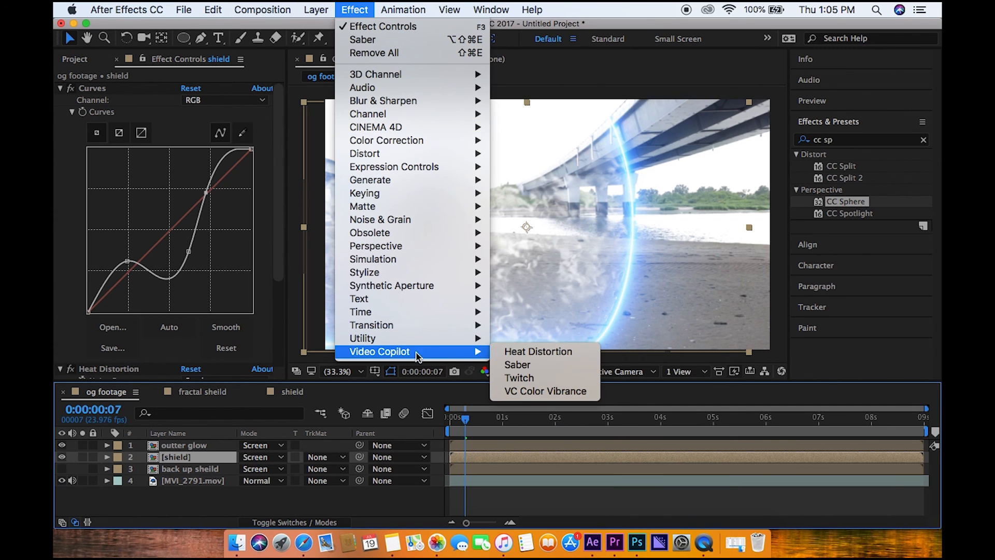
pyautogui.click(525, 391)
pyautogui.click(189, 278)
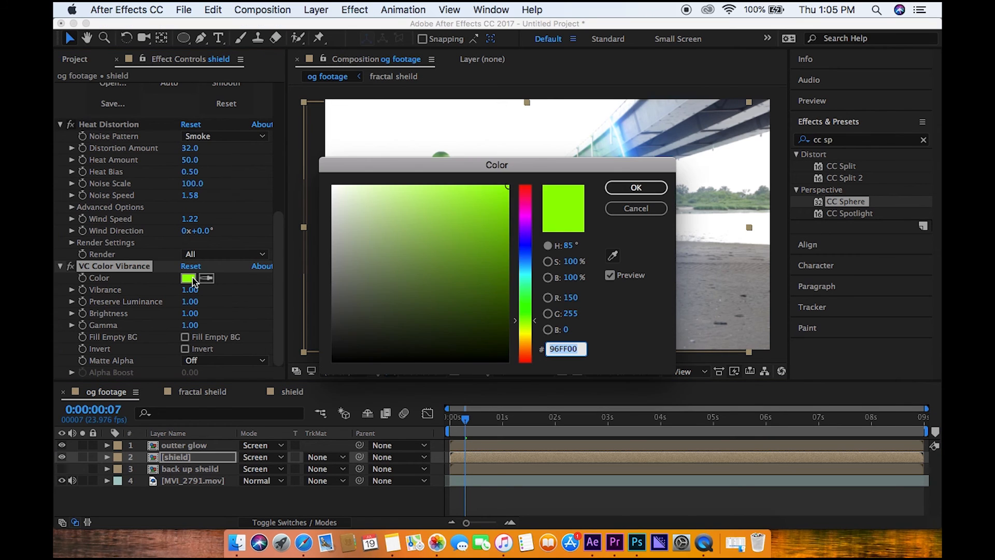
pyautogui.click(530, 248)
pyautogui.moveTo(495, 267); pyautogui.dragTo(501, 208)
pyautogui.click(643, 188)
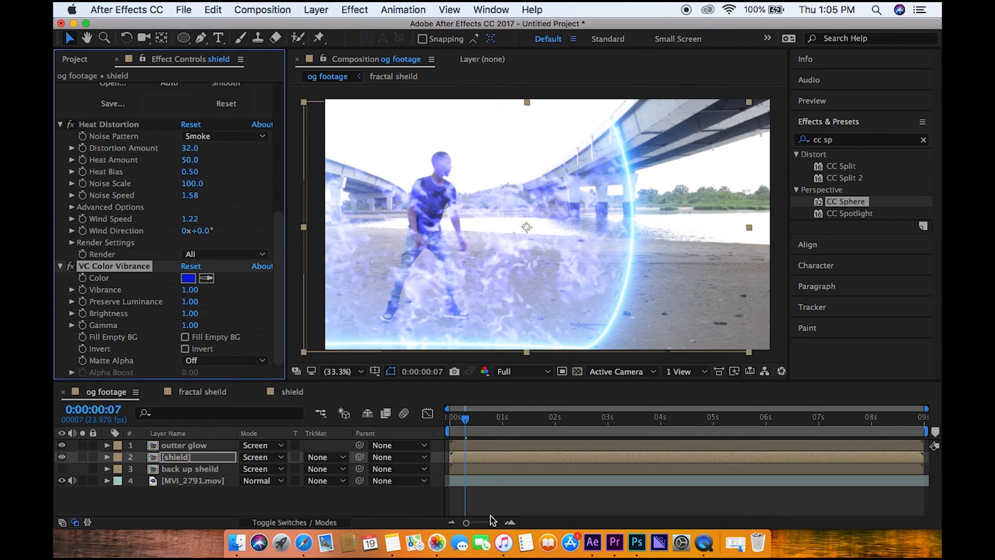
# Preview the finished shield without layer controls at frames 0:00:00:11 and 0:00:00:17
pyautogui.click(457, 447)
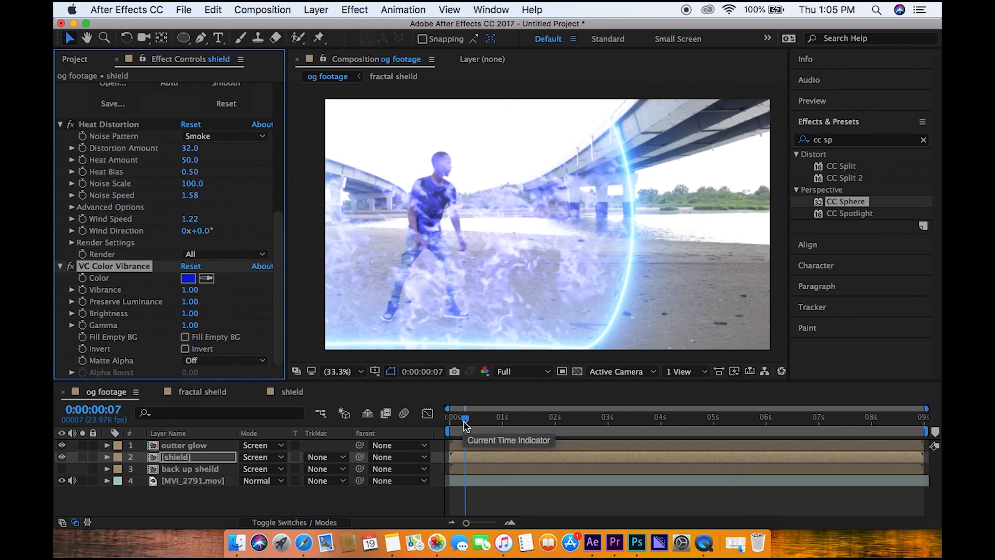
pyautogui.moveTo(465, 424); pyautogui.dragTo(478, 428)
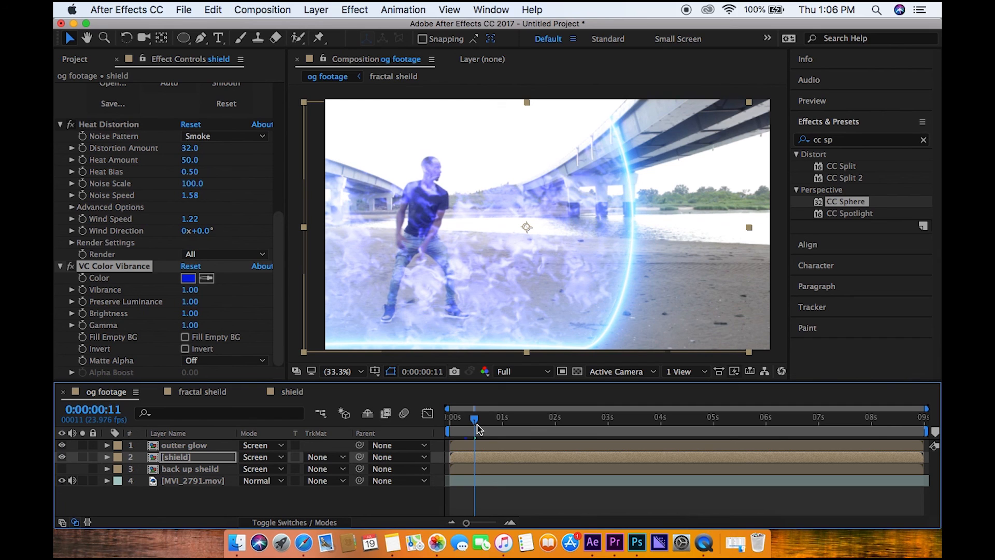
pyautogui.hotkey('ctrl', 'shift', 'h')
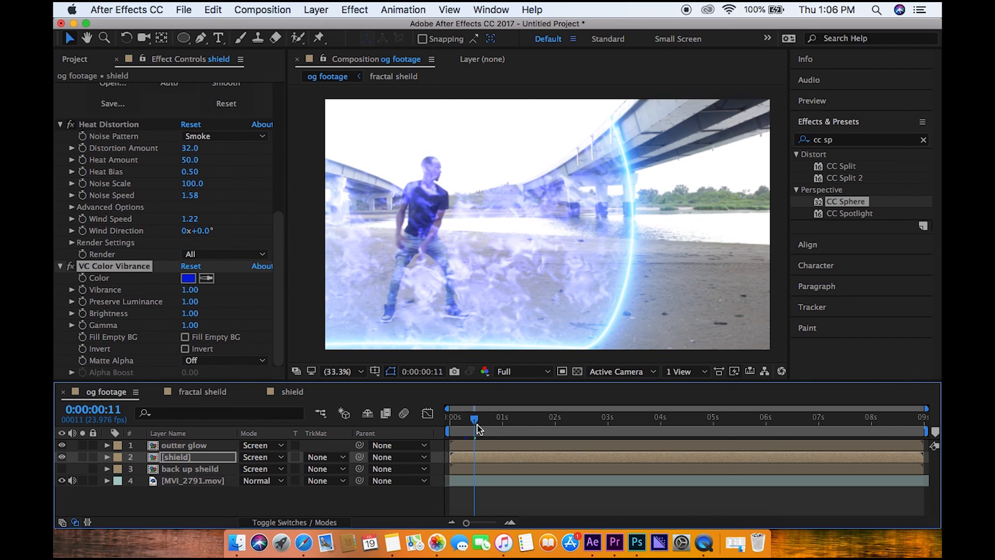
pyautogui.moveTo(474, 420)
pyautogui.mouseDown()
pyautogui.moveTo(506, 422)
pyautogui.moveTo(471, 424)
pyautogui.moveTo(488, 424)
pyautogui.mouseUp()
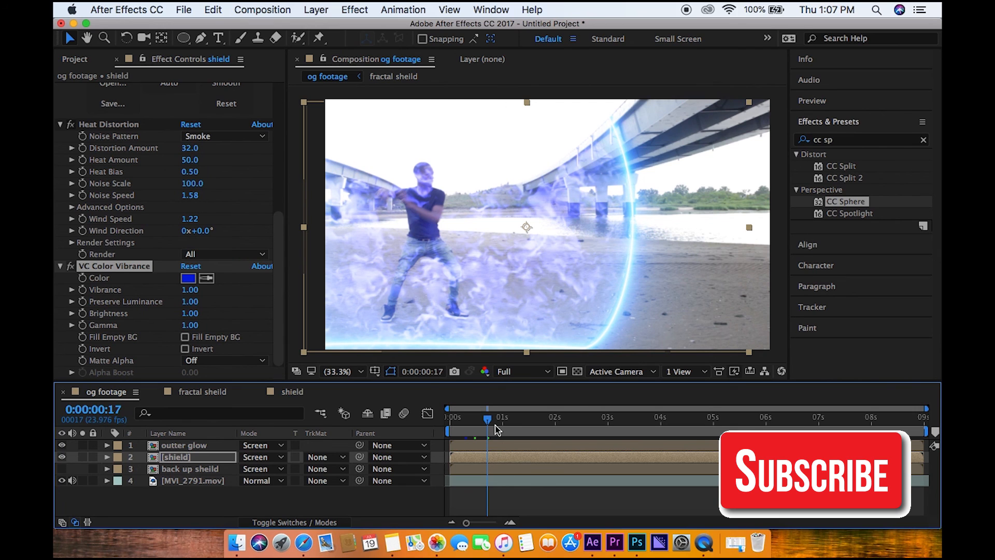
pyautogui.press('super+shift+h')
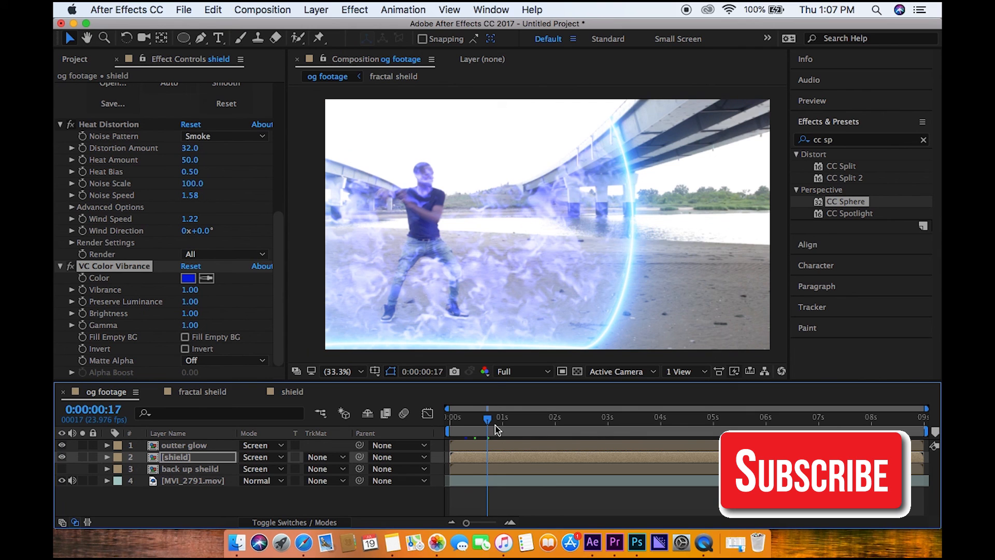